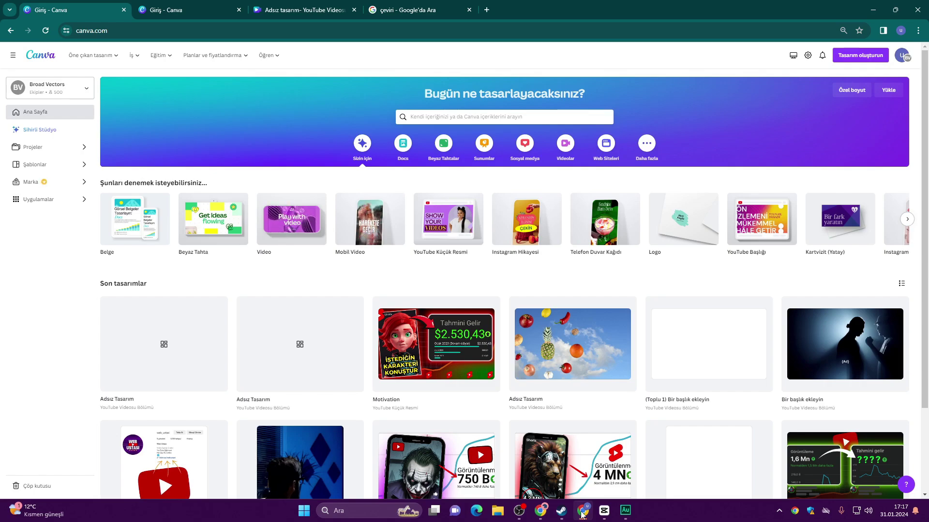
# - Create a new YouTube video design and search the elements library for "Woman exercising jumping squat"
pyautogui.click(860, 57)
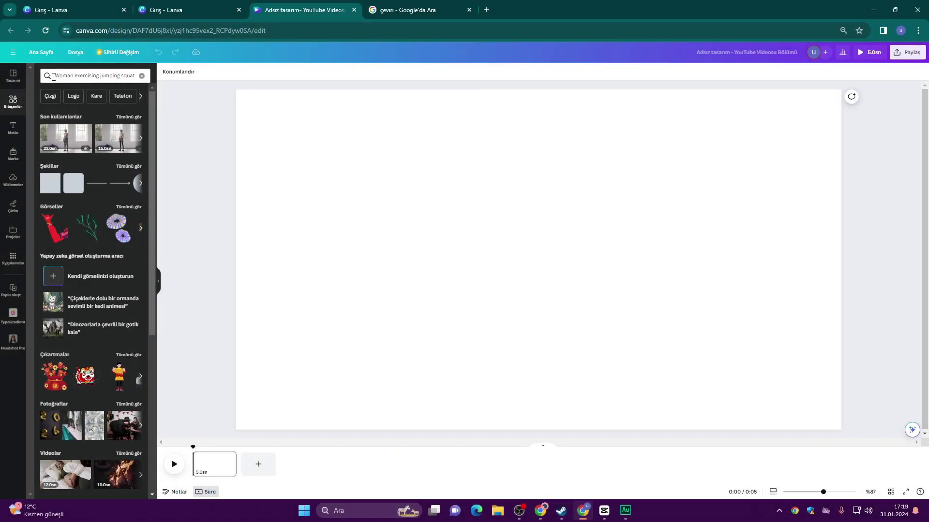
pyautogui.click(94, 75)
pyautogui.click(401, 5)
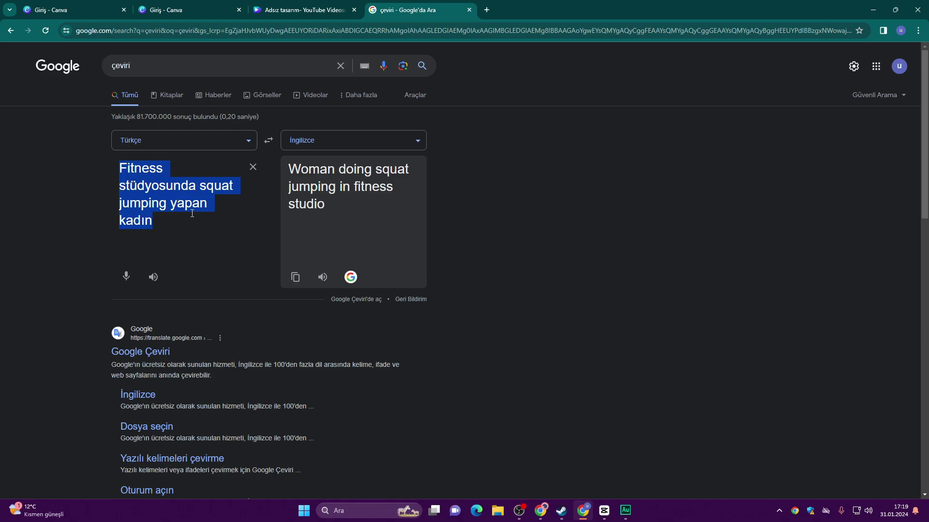
pyautogui.click(300, 10)
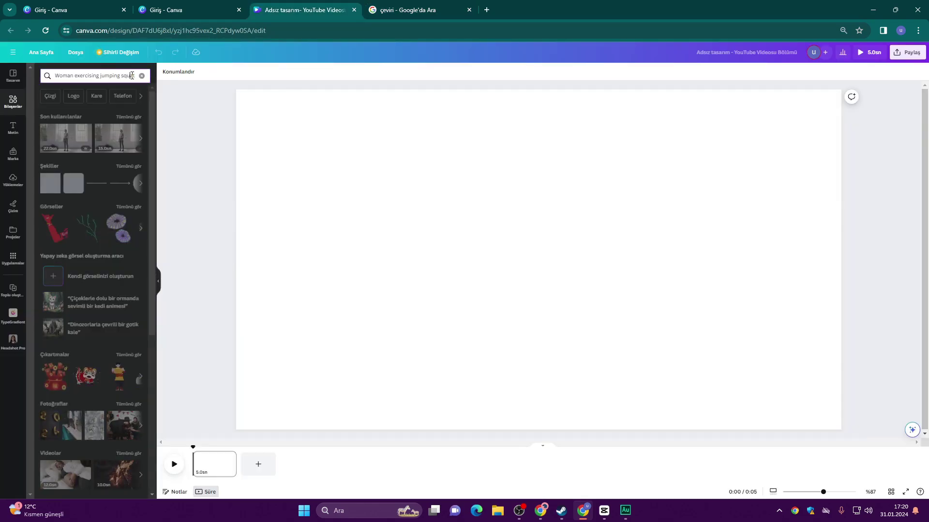
pyautogui.press('Return')
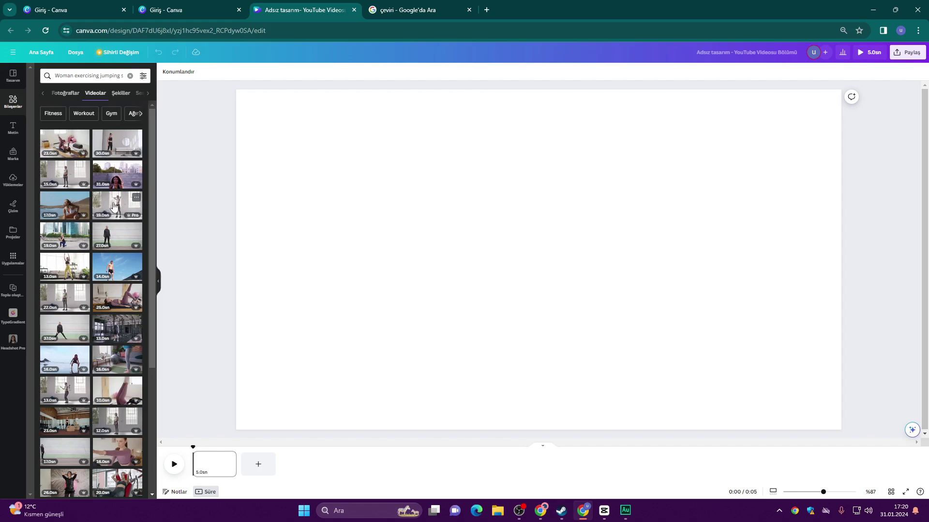
# - Open the creator's collection from the prisoner squats video and search it for "Woman doing squat jumping in fitness studio"
pyautogui.click(136, 197)
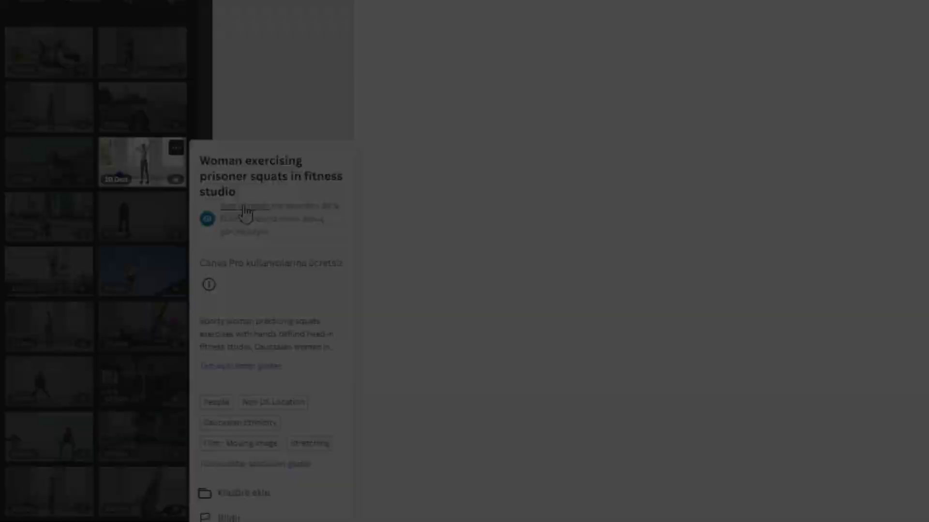
pyautogui.click(238, 211)
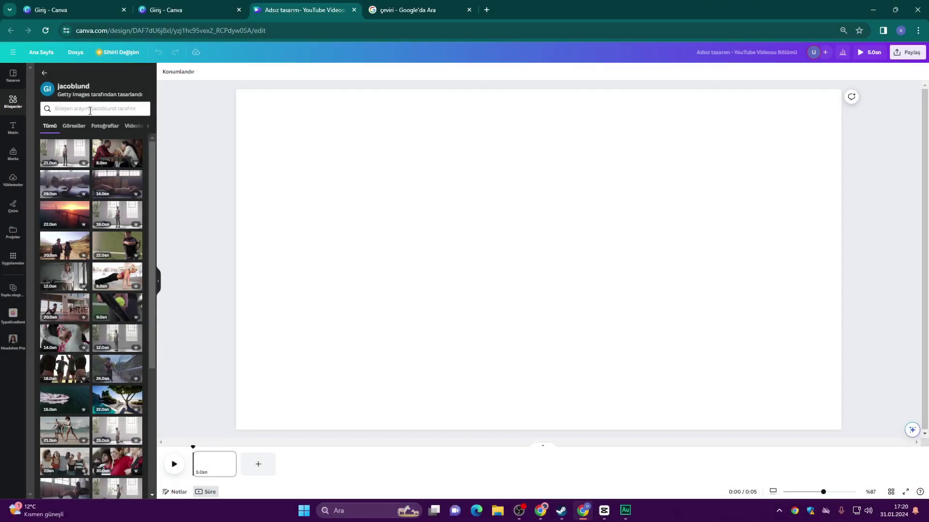
pyautogui.click(89, 109)
pyautogui.write('Woman doing squat jumping in fitness studio')
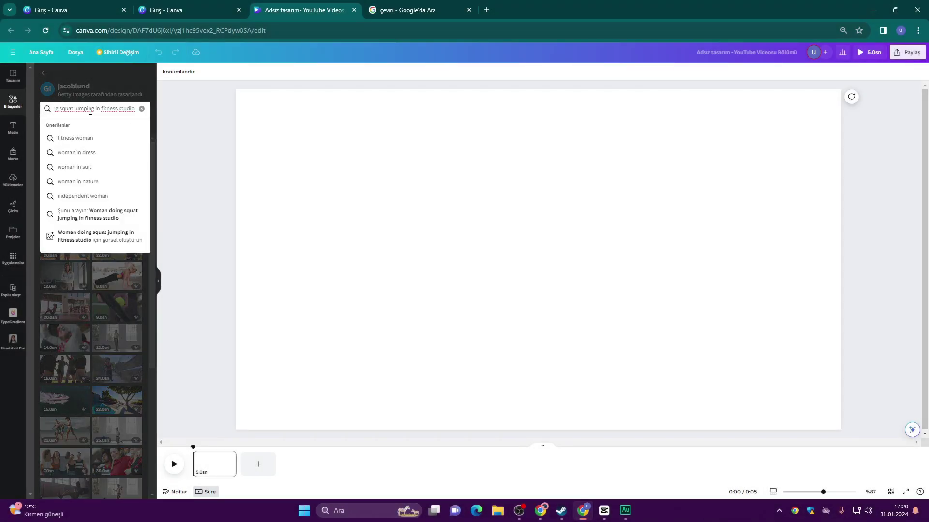
pyautogui.press('Return')
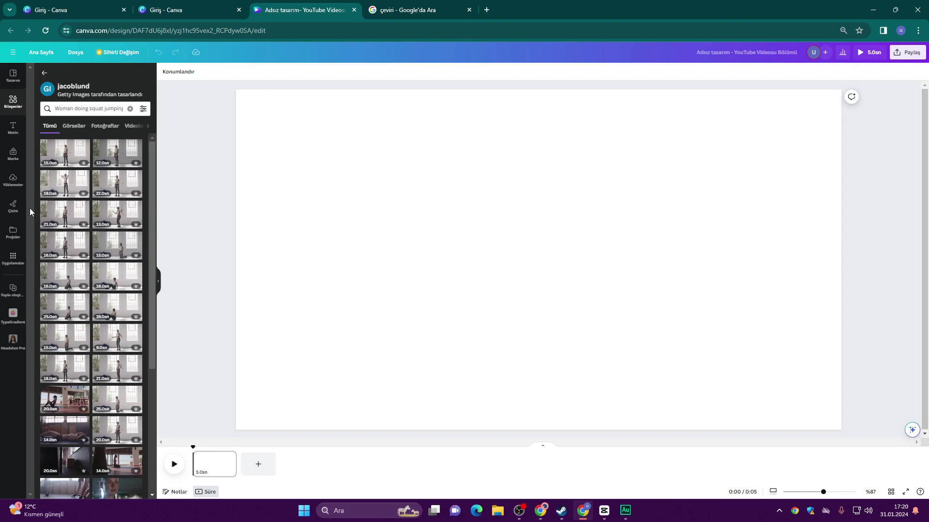
# - Check the information of the third-row dumbbell clip and the first jumping squats clip, reading their titles
pyautogui.click(84, 207)
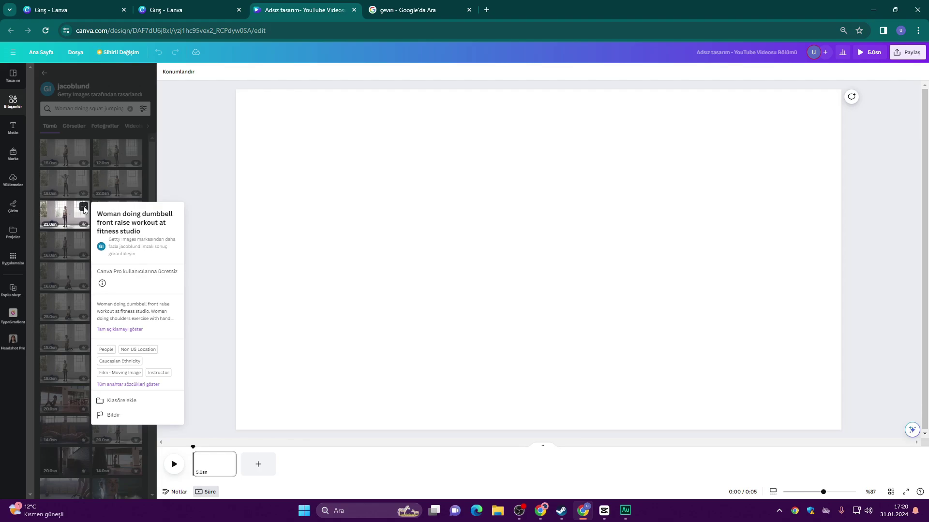
pyautogui.click(83, 209)
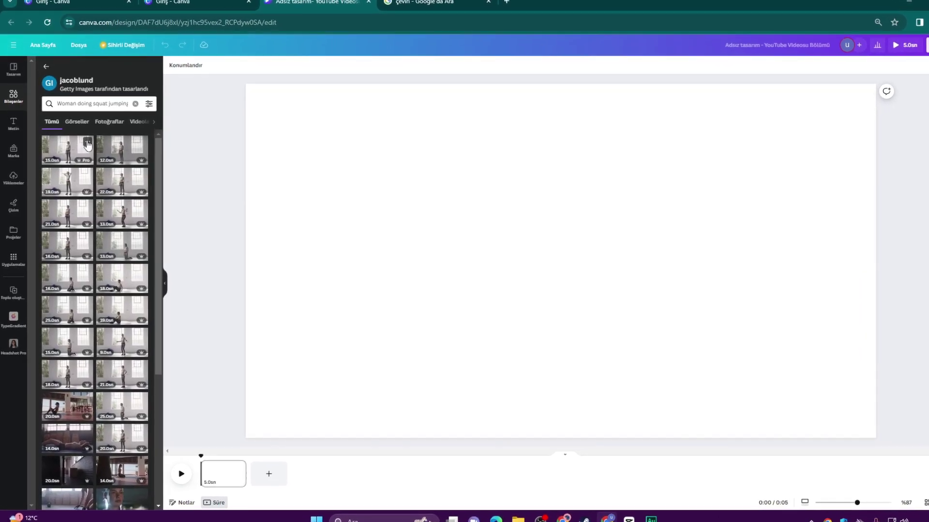
pyautogui.click(84, 147)
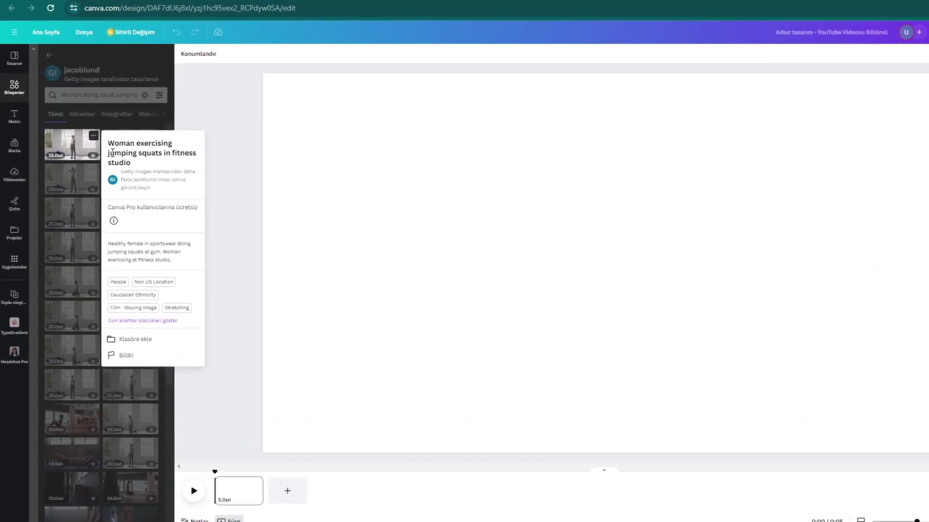
pyautogui.moveTo(111, 151); pyautogui.dragTo(189, 153)
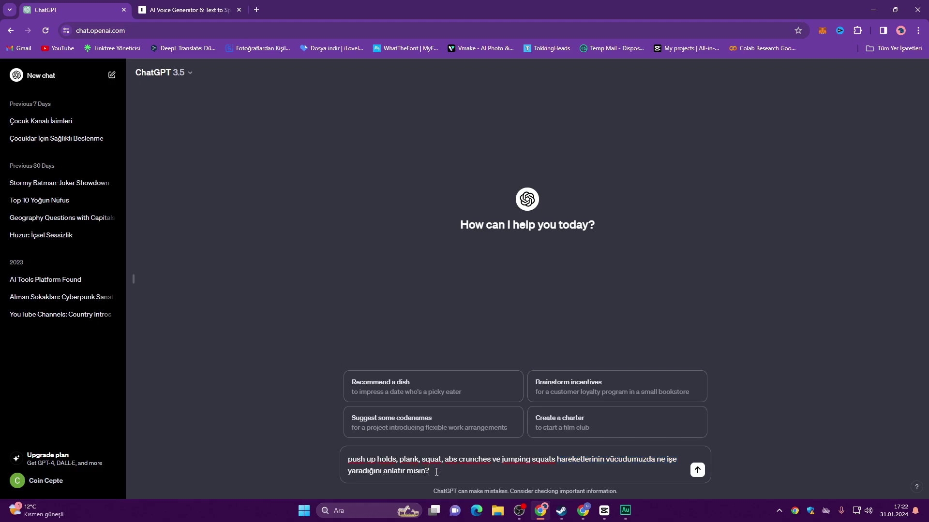
# - In ChatGPT, ask in Turkish what push up holds, plank, squat, abs crunches and jumping squats do for the body, and copy the Push-Up Holds section
pyautogui.click(697, 471)
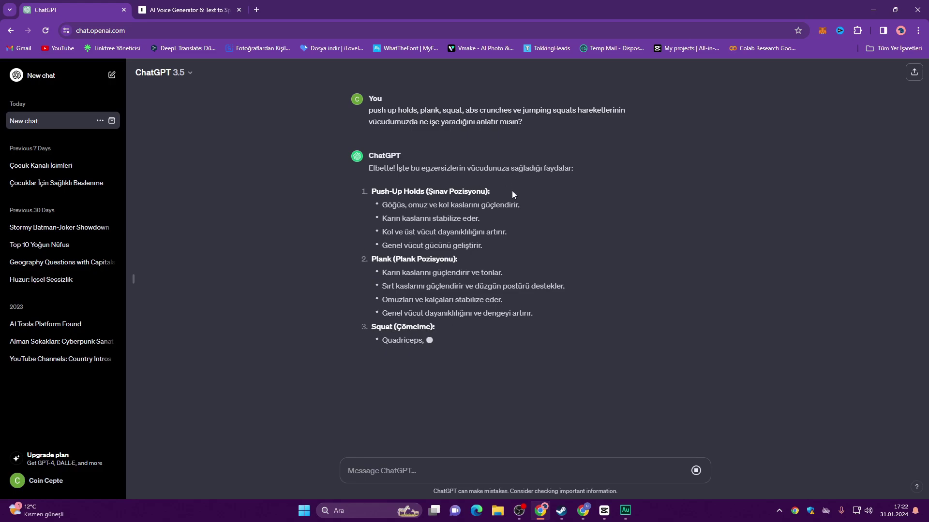
pyautogui.scroll(-1, 371, 143)
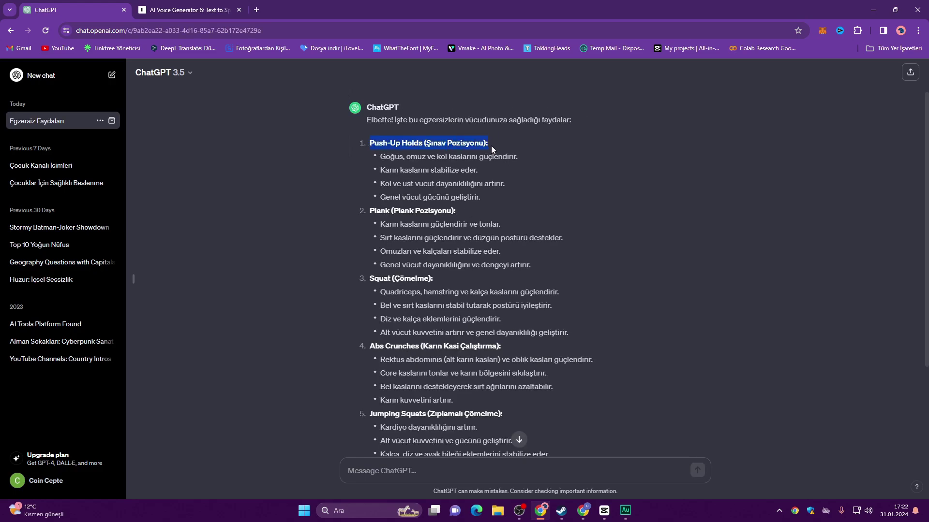
pyautogui.moveTo(492, 146); pyautogui.dragTo(510, 197)
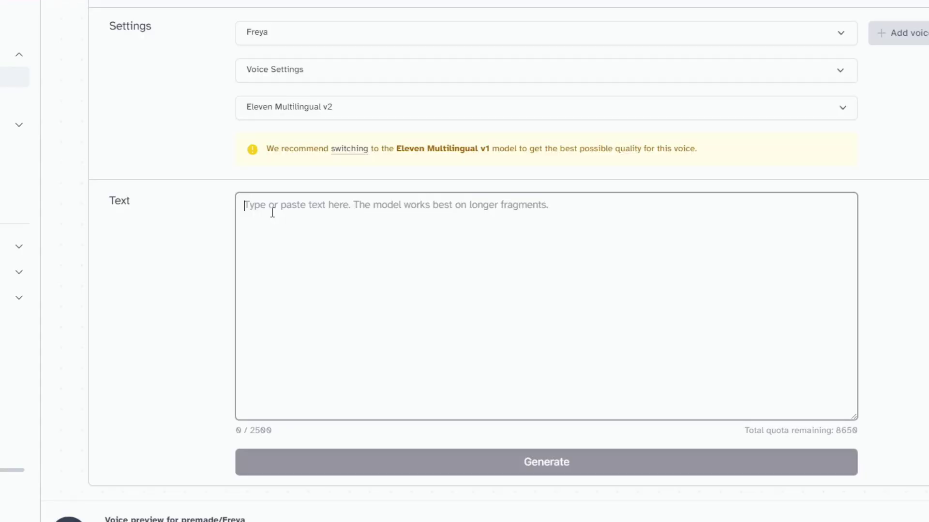
# - In ElevenLabs, enter the Turkish Push-Up Holds section as the speech text and generate it with the Freya voice
pyautogui.write('Push-Up Holds (Şınav Pozisyonu):  Göğüs, omuz ve kol kaslarını güçlendirir. Karın kaslarını stabilize eder. Kol ve üst vücut dayanıklılığını artırır. Genel vücut gücünü geliştirir.')
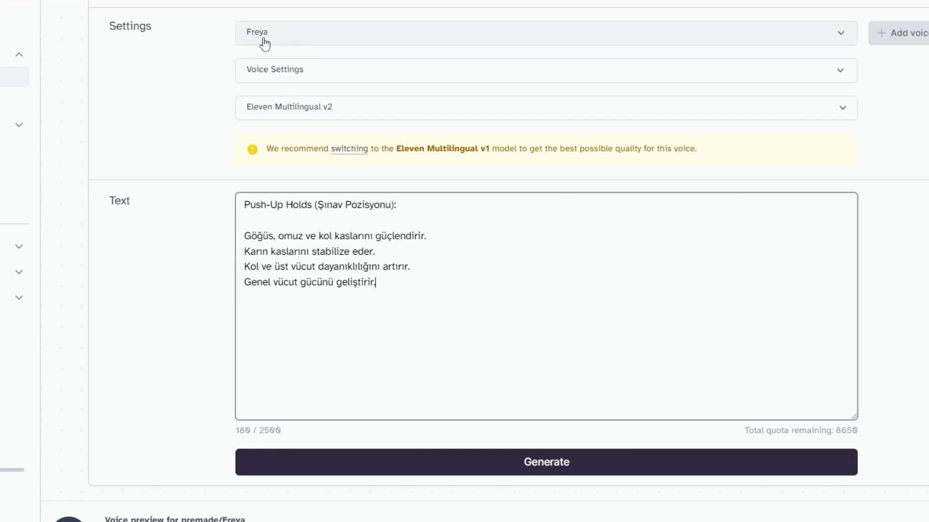
pyautogui.scroll(-1, 542, 428)
pyautogui.click(542, 429)
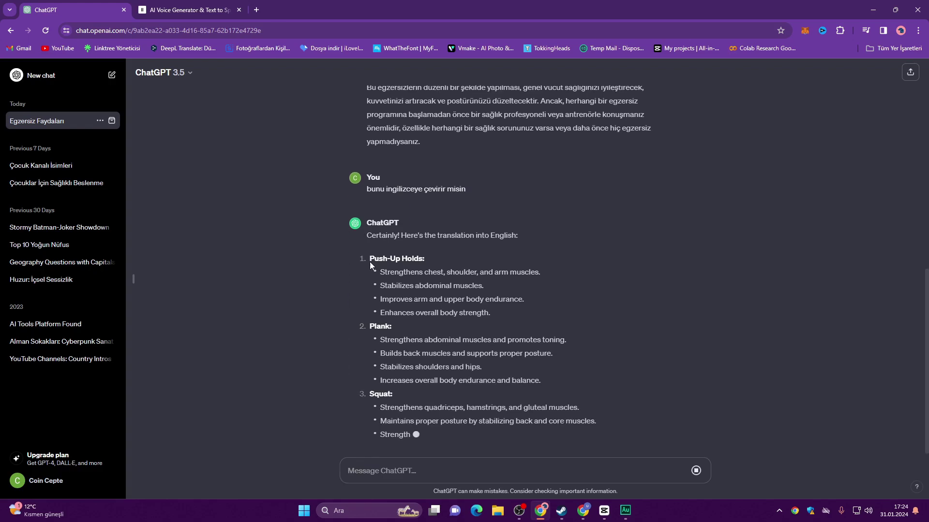
# - Copy the English Push-Up Holds heading and its four benefits from the ChatGPT translation
pyautogui.scroll(3, 435, 194)
pyautogui.moveTo(370, 171); pyautogui.dragTo(521, 227)
pyautogui.rightClick(455, 204)
pyautogui.click(465, 214)
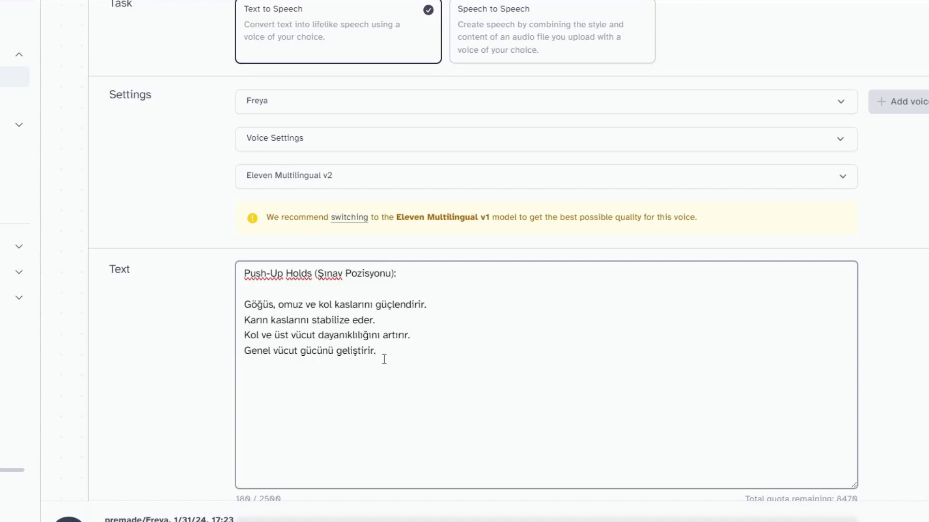
# - Generate ElevenLabs speech from the English Push-Up Holds text in place of the Turkish one, and add the audio file to the CapCut timeline
pyautogui.hotkey('ctrl', 'a')
pyautogui.press('BackSpace')
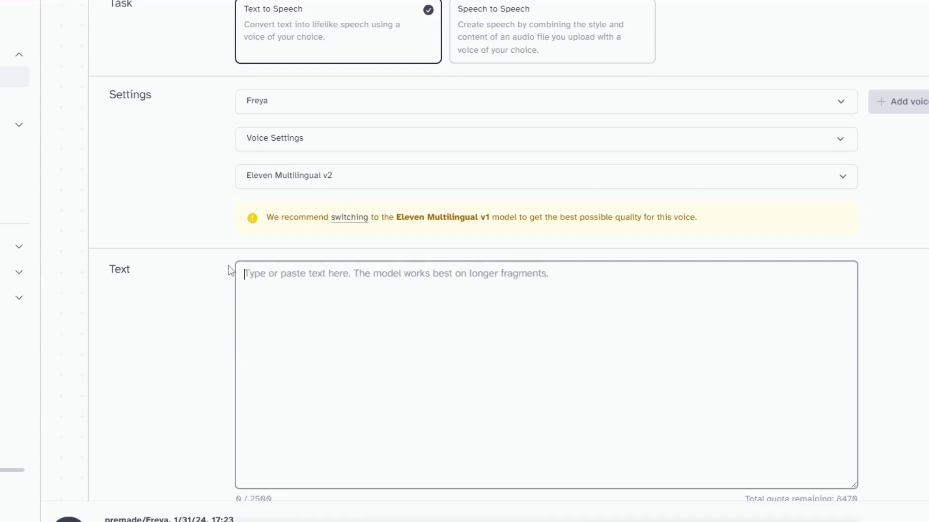
pyautogui.hotkey('ctrl', 'v')
pyautogui.scroll(-2, 229, 266)
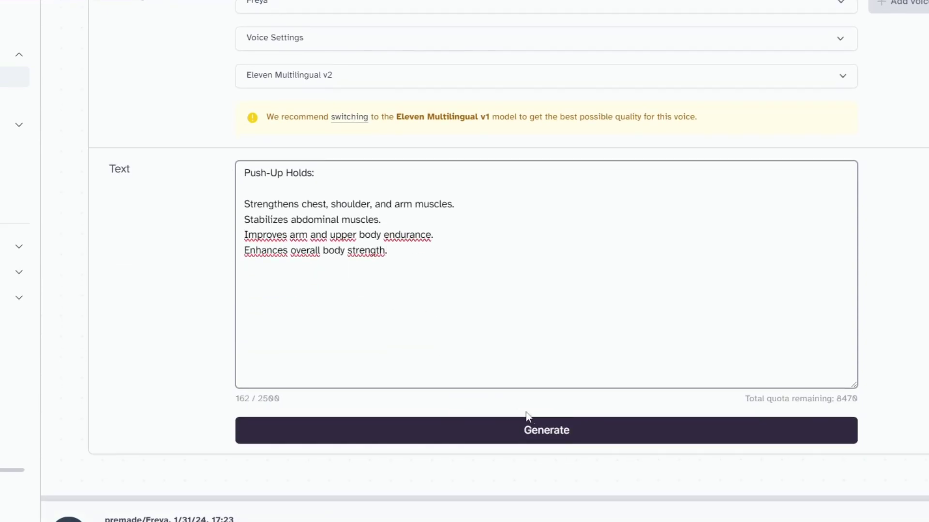
pyautogui.click(539, 420)
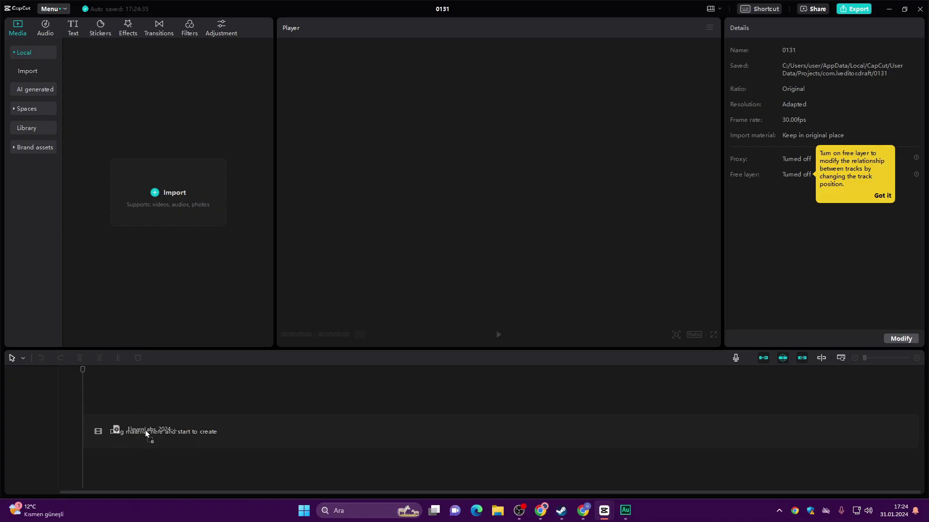
pyautogui.moveTo(145, 430); pyautogui.dragTo(144, 430)
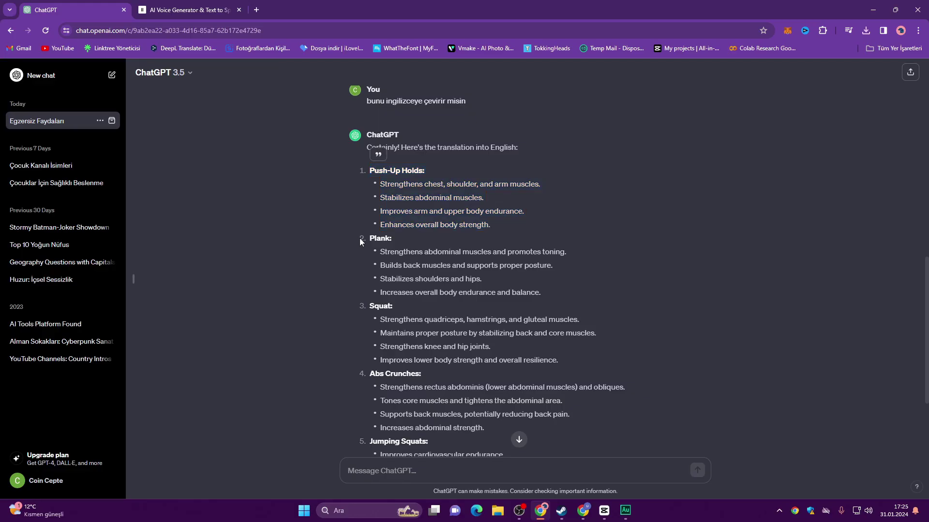
# - Copy the English Plank section from ChatGPT and generate ElevenLabs speech from it in place of the Push-Up Holds text
pyautogui.moveTo(425, 247); pyautogui.dragTo(531, 302)
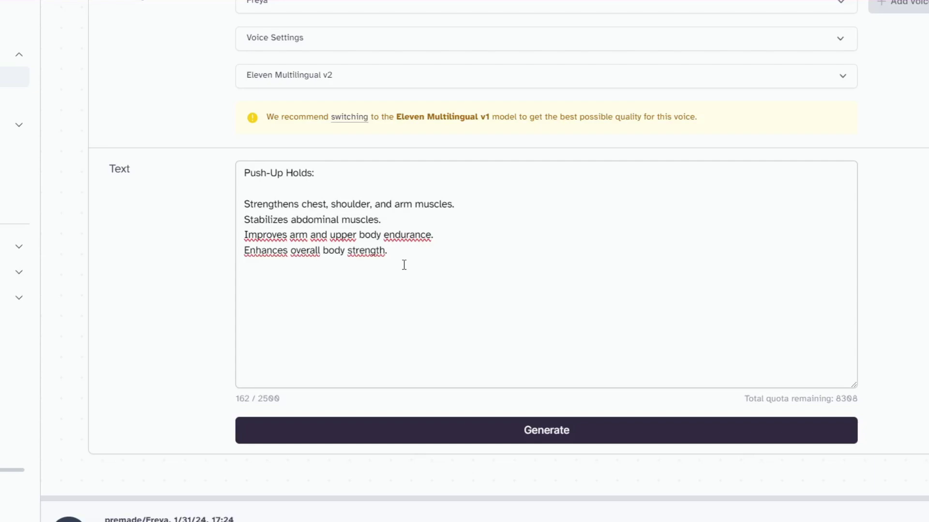
pyautogui.hotkey('ctrl', 'a')
pyautogui.hotkey('ctrl', 'v')
pyautogui.write('w')
pyautogui.click(518, 430)
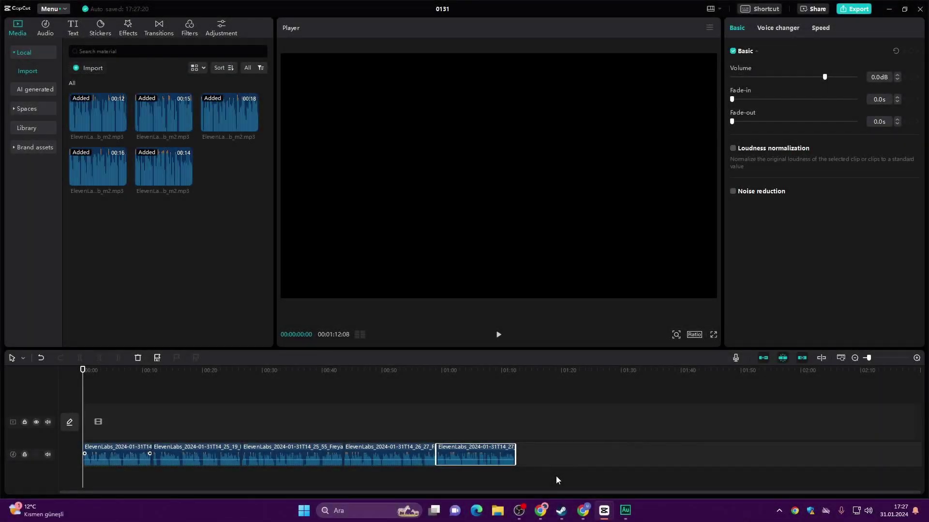
# - Switch to ChatGPT and copy the "Push-Up Holds:" heading from the English translation
pyautogui.click(542, 506)
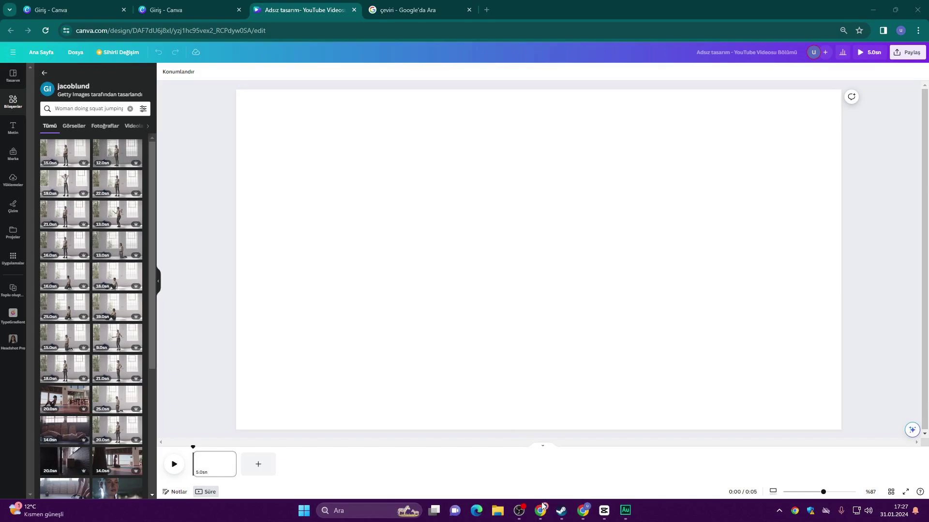
pyautogui.click(543, 506)
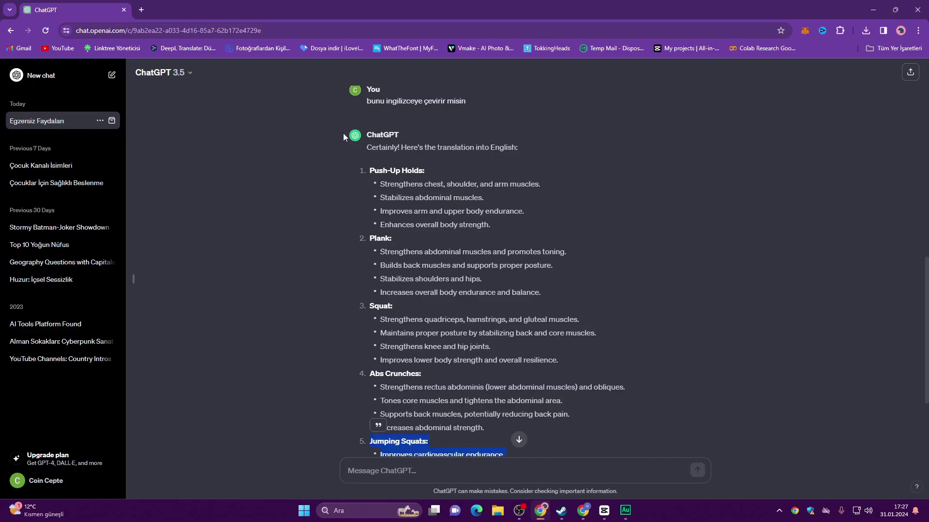
pyautogui.click(371, 170)
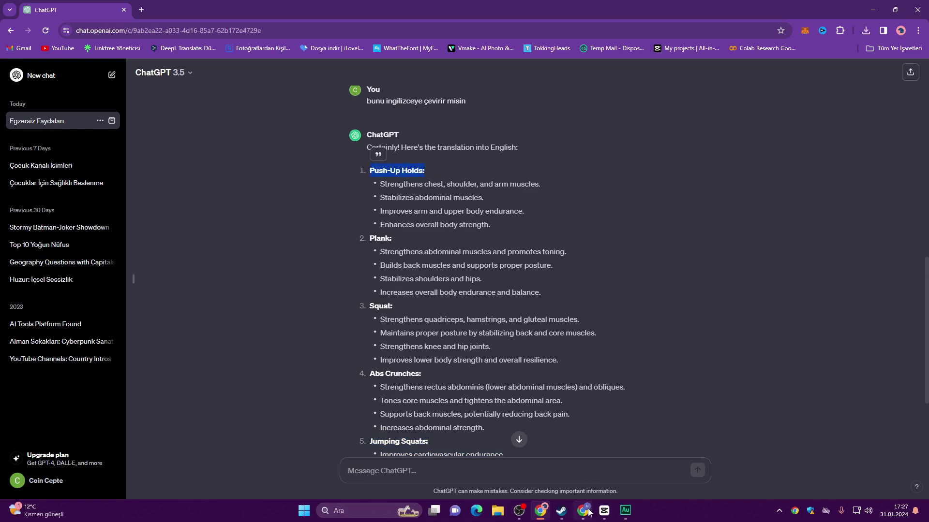
pyautogui.moveTo(588, 512)
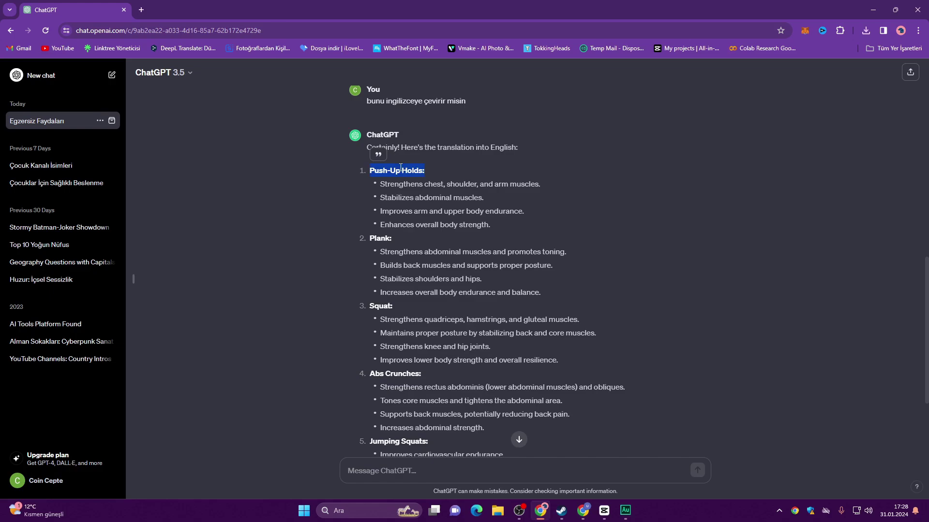
pyautogui.rightClick(401, 169)
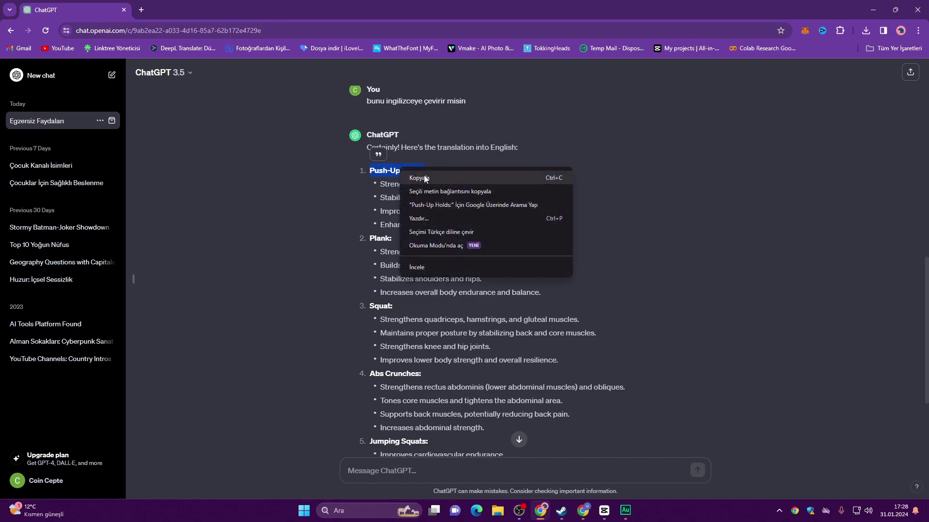
pyautogui.click(425, 179)
# - Switch to Canva and search the creator's collection for "Woman doing Push-Up Holds in fitness studio"
pyautogui.hotkey('alt', 'Tab')
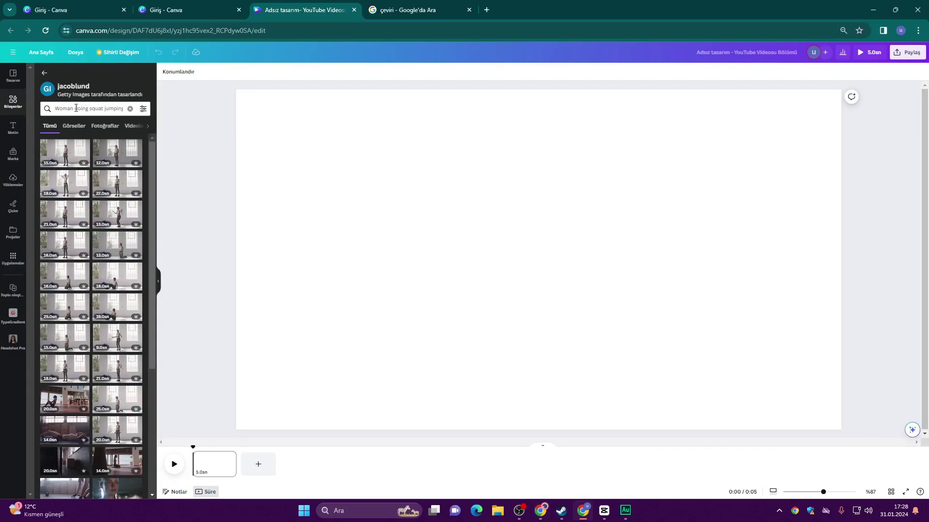
pyautogui.click(99, 109)
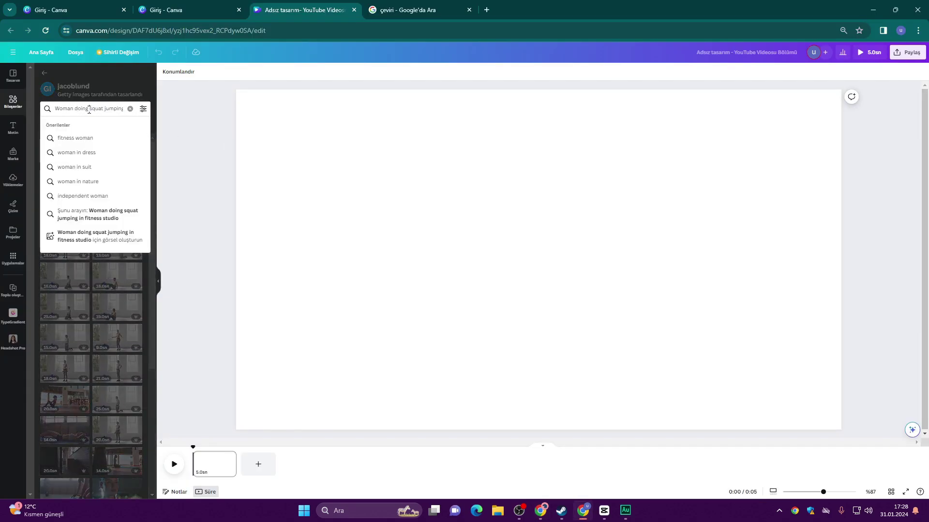
pyautogui.hotkey('shift', 'Home')
pyautogui.hotkey('ctrl', 'v')
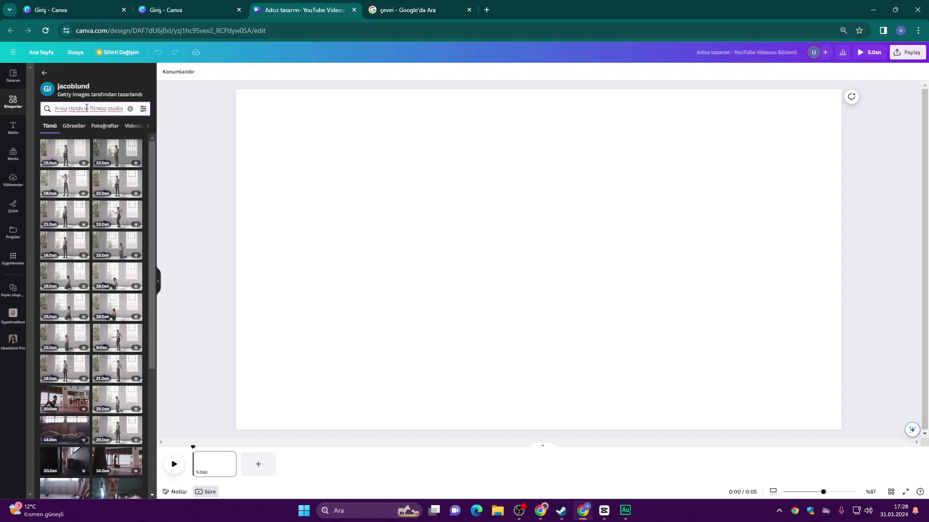
pyautogui.press('Return')
# - Add the first Push-Up Holds video result to the page and set it as the full page background
pyautogui.click(83, 145)
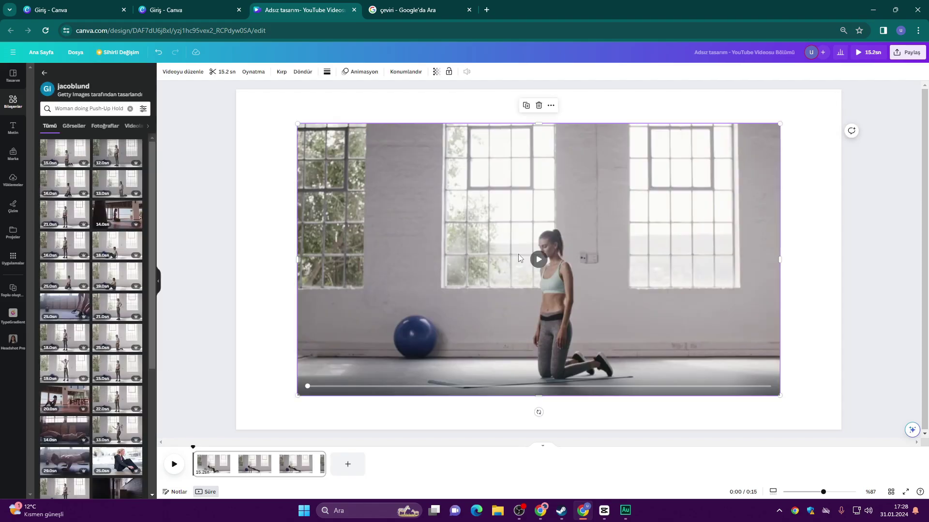
pyautogui.click(64, 155)
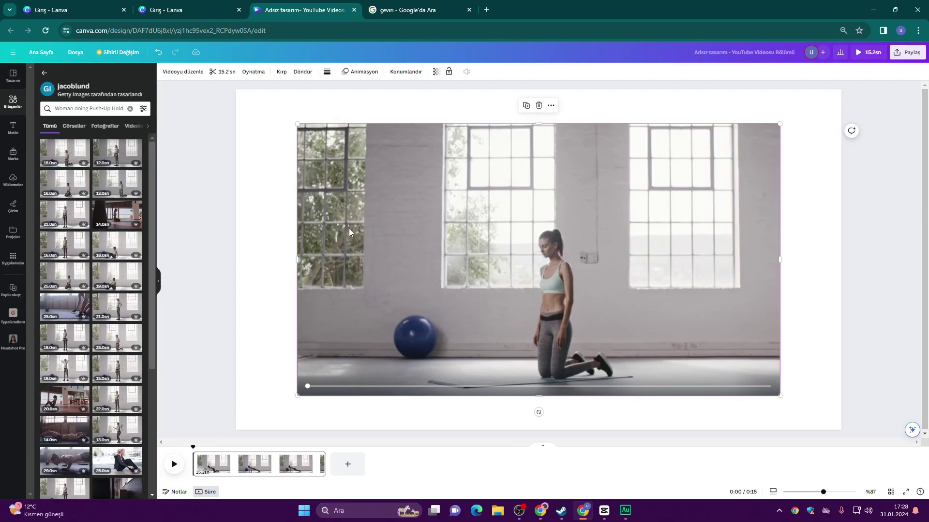
pyautogui.rightClick(462, 223)
pyautogui.click(515, 382)
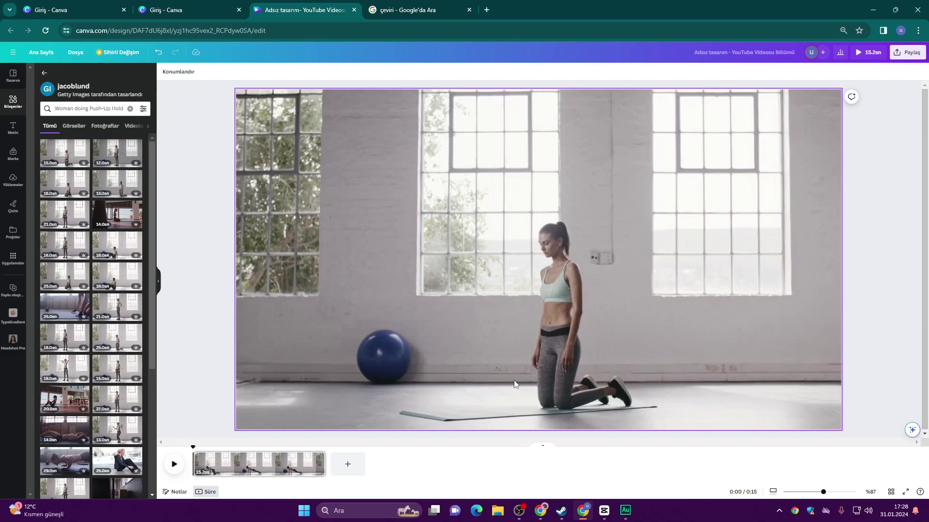
# - Copy the Plank heading from ChatGPT, and fill a new Canva page with the 16-second kneeling woman clip as full background
pyautogui.click(349, 466)
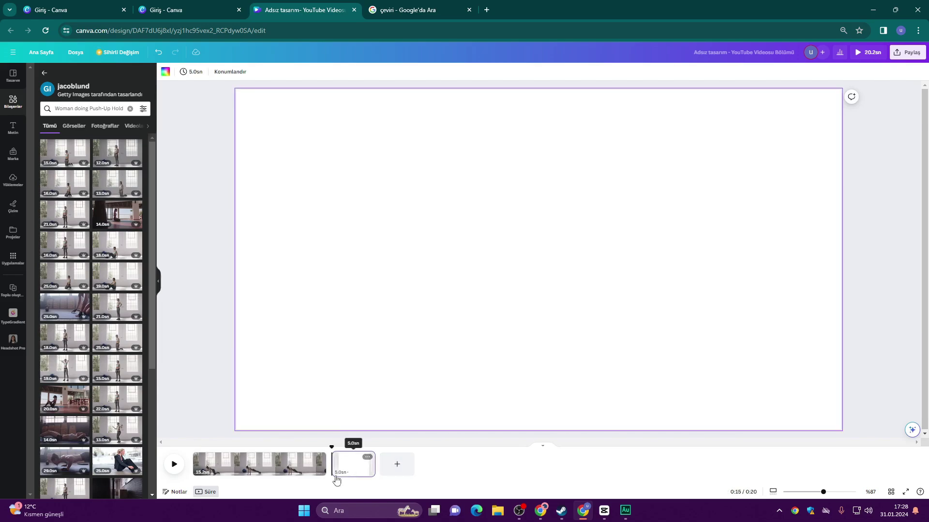
pyautogui.hotkey('alt', 'Tab')
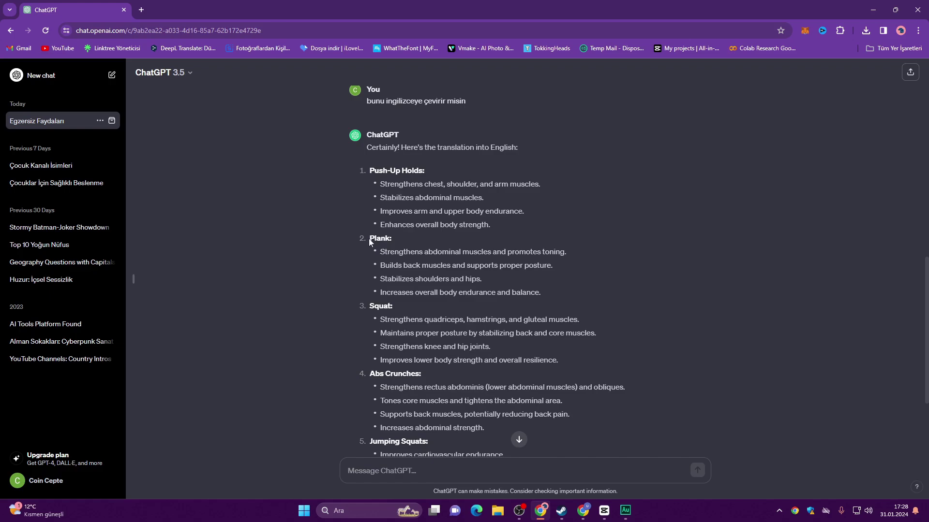
pyautogui.hotkey('alt', 'Tab')
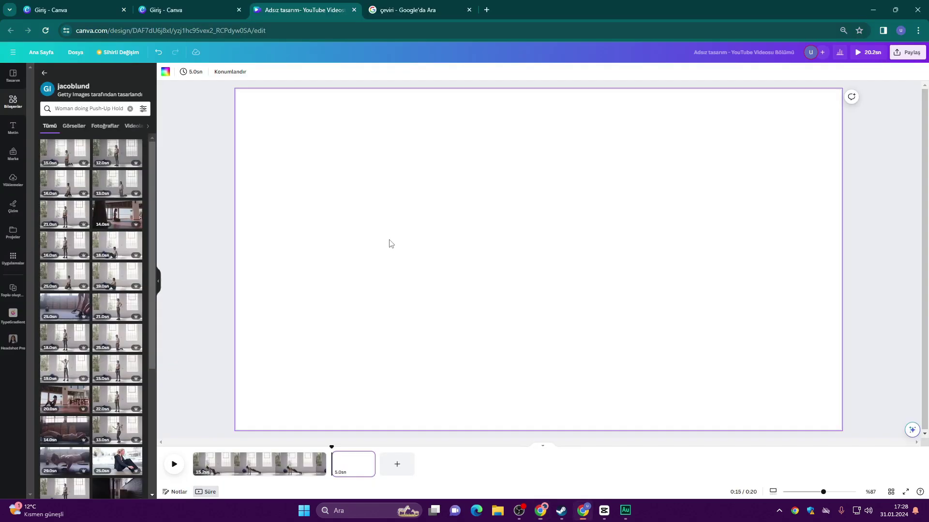
pyautogui.click(75, 187)
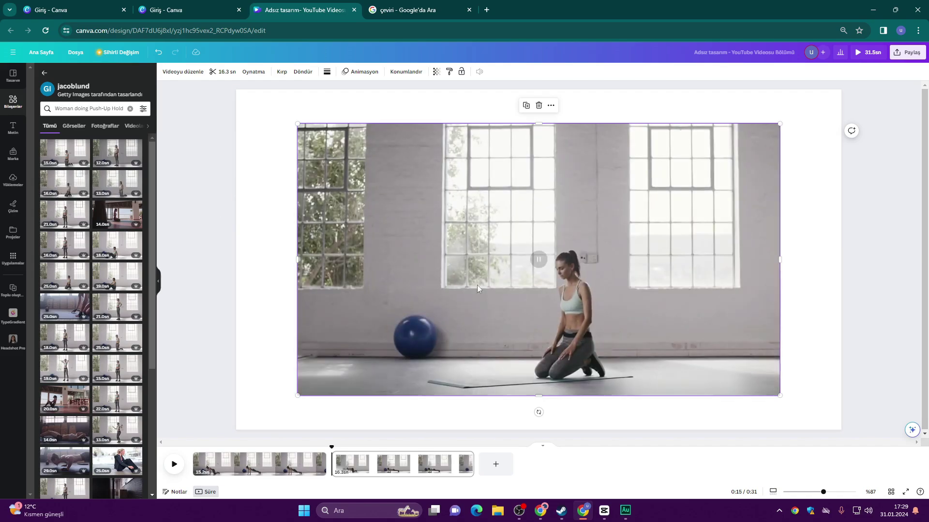
pyautogui.rightClick(445, 255)
pyautogui.click(499, 427)
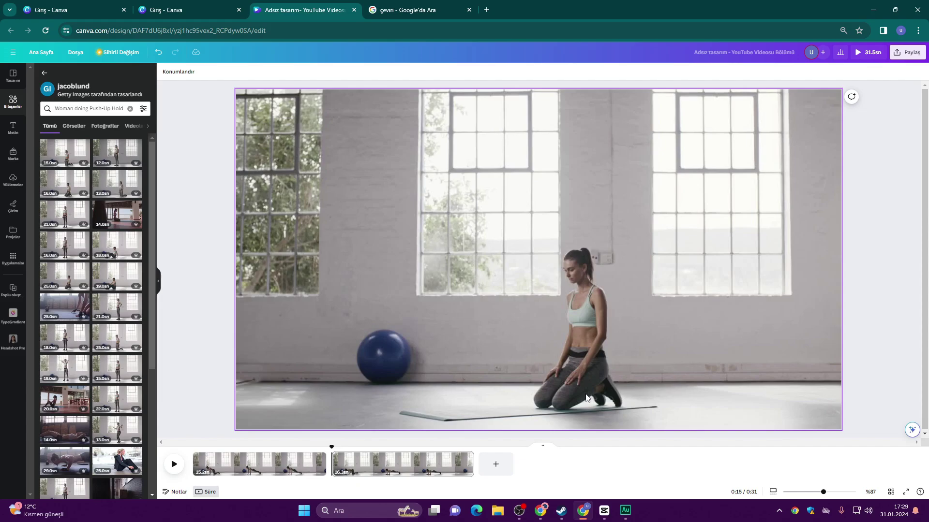
# - Switch to ChatGPT for the next exercise heading and search the creator's collection in Canva with the copied name
pyautogui.hotkey('alt', 'Tab')
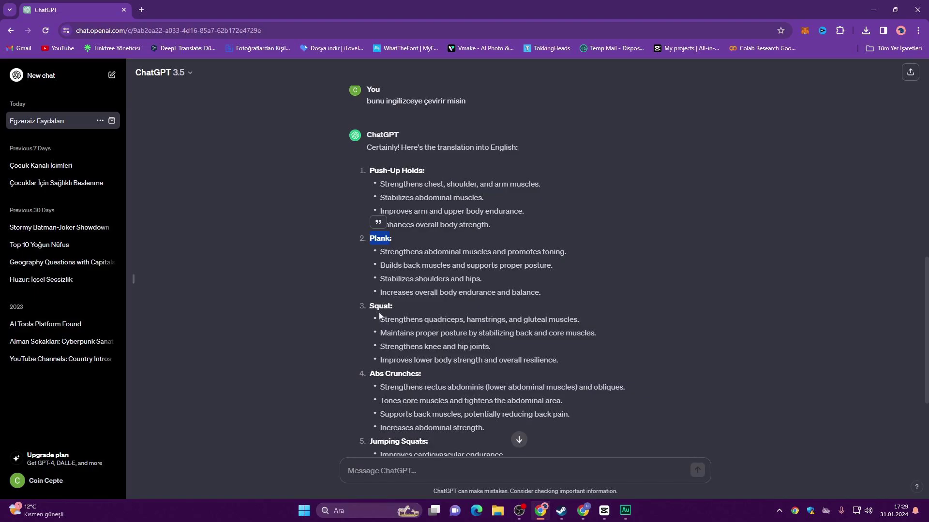
pyautogui.hotkey('alt', 'Tab')
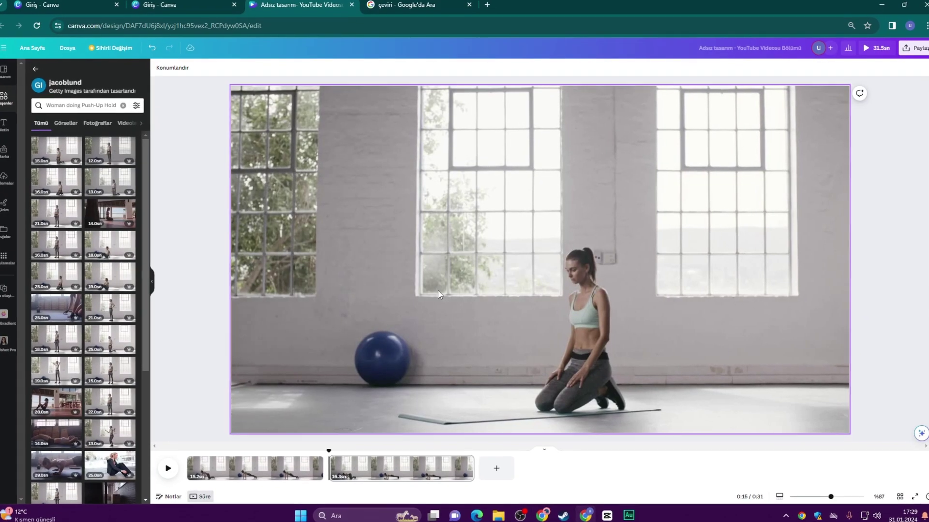
pyautogui.tripleClick(69, 99)
pyautogui.hotkey('ctrl', 'v')
pyautogui.press('Return')
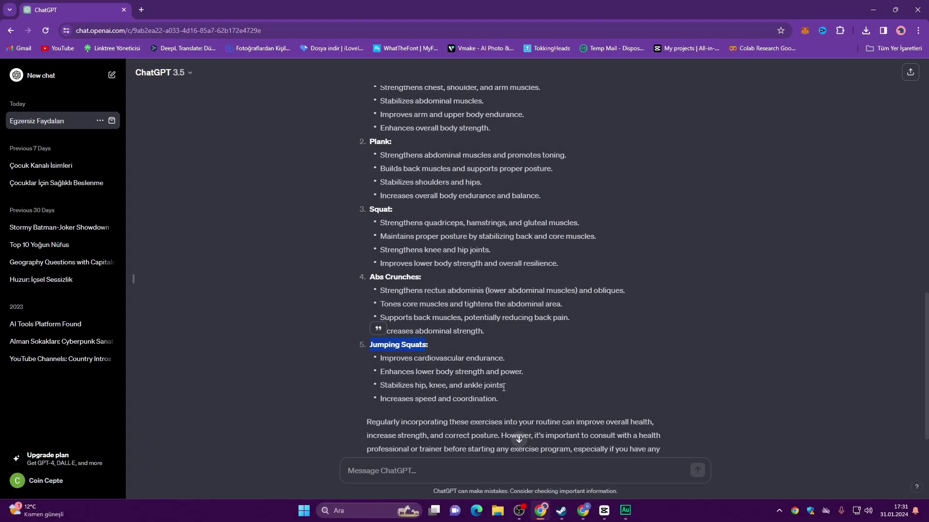
pyautogui.scroll(8, 507, 344)
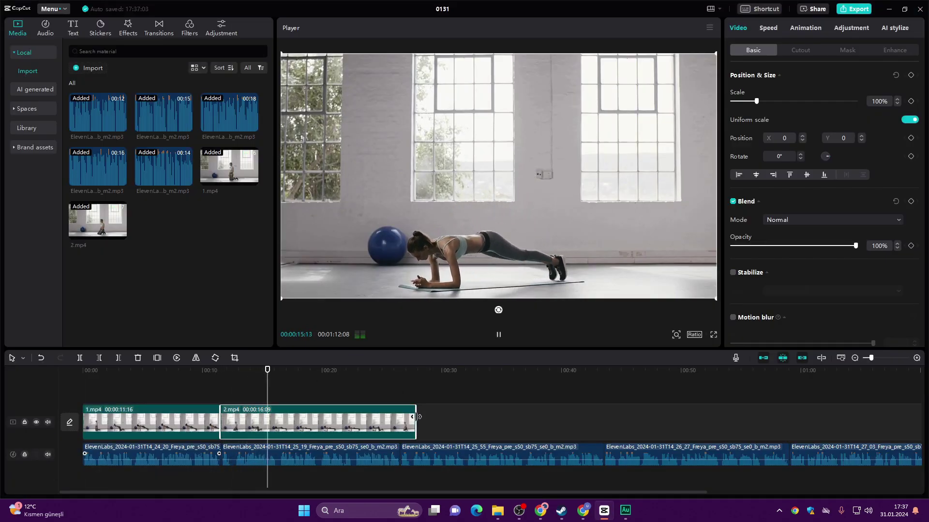
# - In the CapCut timeline, trim the end of 2.mp4 to 15 seconds to match the second narration clip
pyautogui.moveTo(415, 416); pyautogui.dragTo(394, 416)
pyautogui.hotkey('alt', 'Tab')
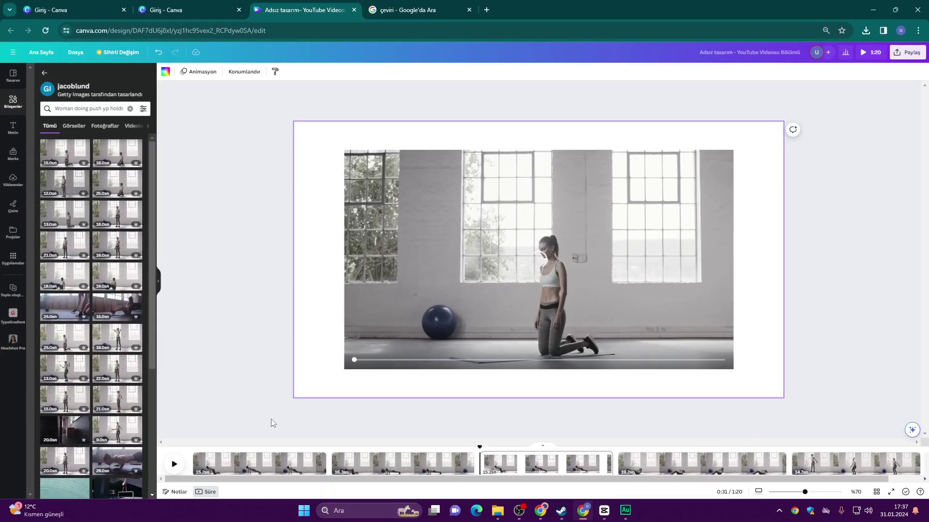
pyautogui.hotkey('alt', 'Tab')
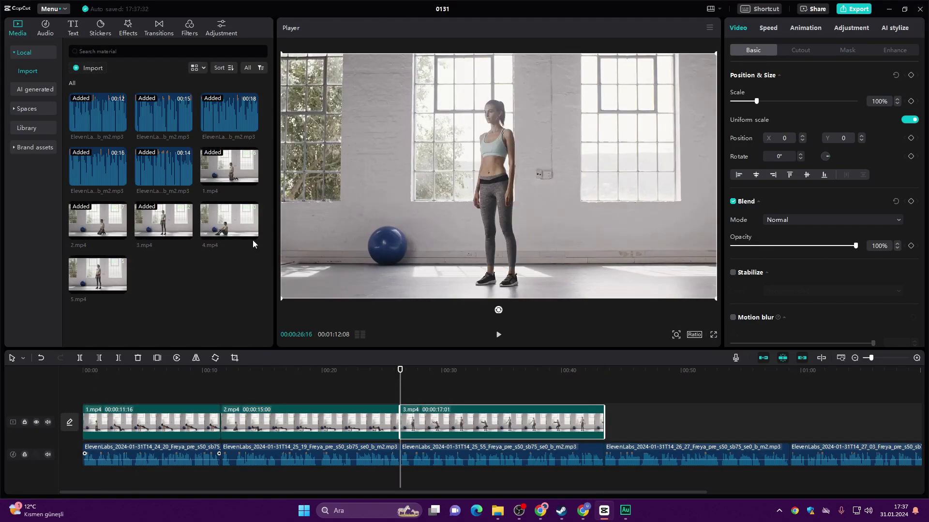
# - Add 4.mp4 and 5.mp4 to the video track and trim 5.mp4 to 00:00:13:06 to match its narration
pyautogui.click(251, 231)
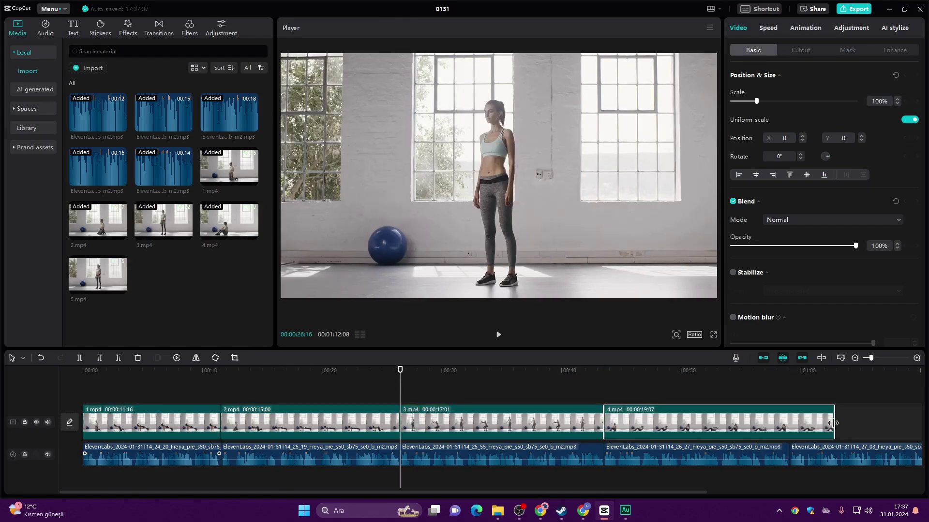
pyautogui.click(120, 285)
pyautogui.moveTo(509, 492)
pyautogui.hscroll(6, 695, 491)
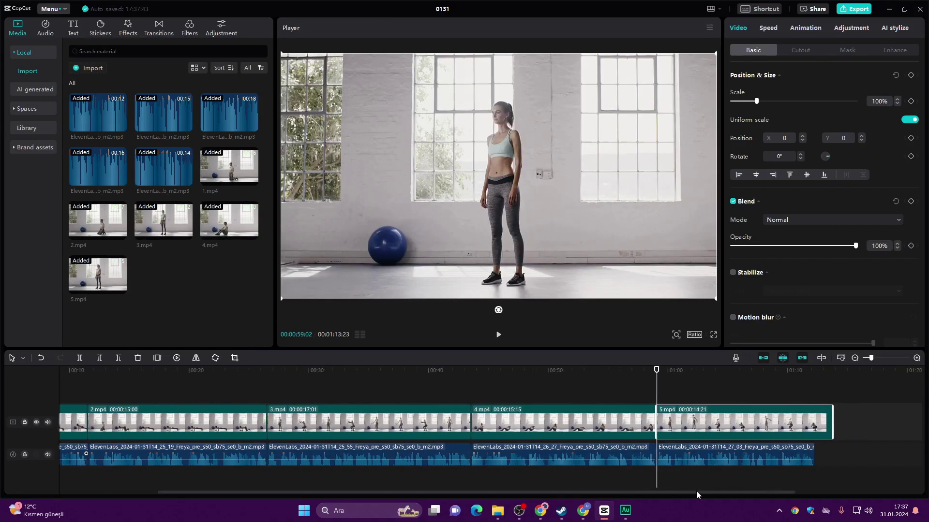
pyautogui.moveTo(672, 425); pyautogui.dragTo(654, 425)
pyautogui.hscroll(-6, 730, 493)
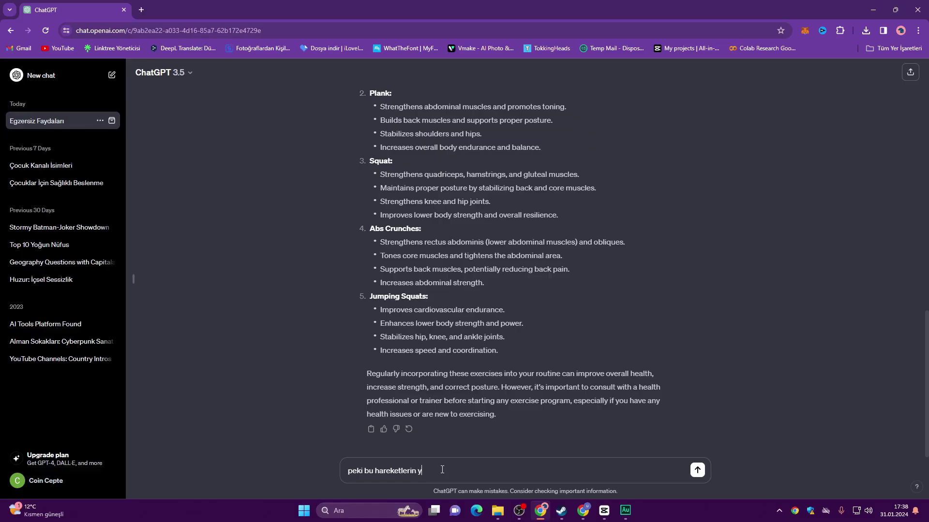
# - Ask ChatGPT "peki bu hareketlerin yararını anlatan bir youtube videosu için tek cümlelik bir giriş metni yazar mısın?"
pyautogui.write('ararını anlatan bir youtube videosu')
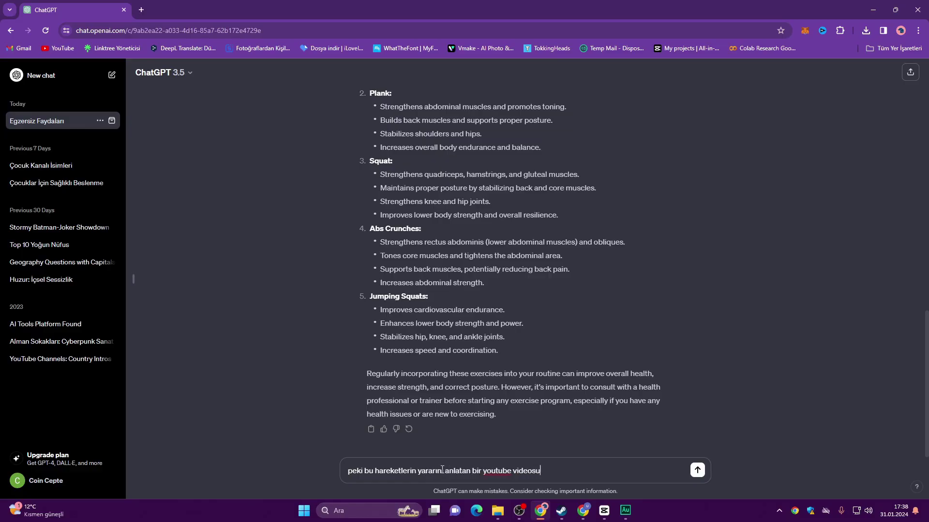
pyautogui.write(' için tek cümlelik bir giriş metni yazar mısın?')
pyautogui.press('Return')
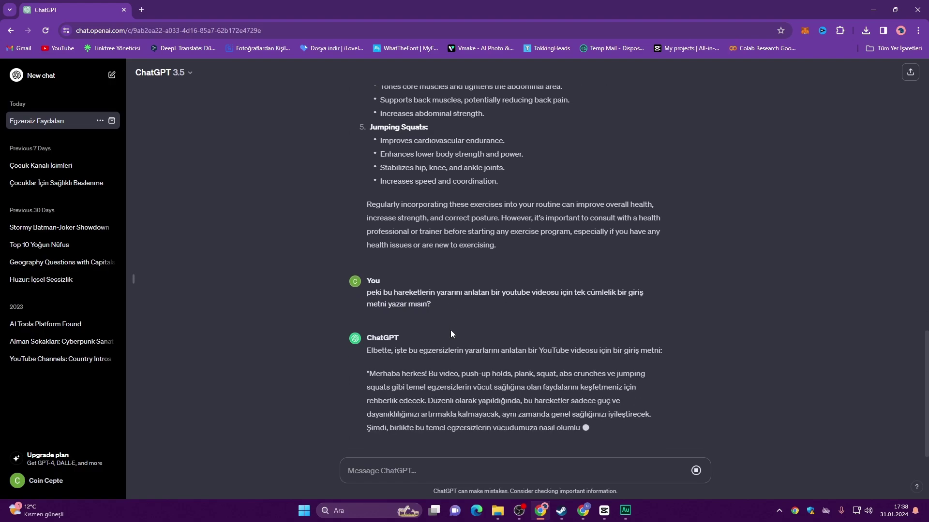
# - Ask ChatGPT for an English translation of the introduction with "ingilizceye çevirir misin?"
pyautogui.write('ingilizceye çeviri')
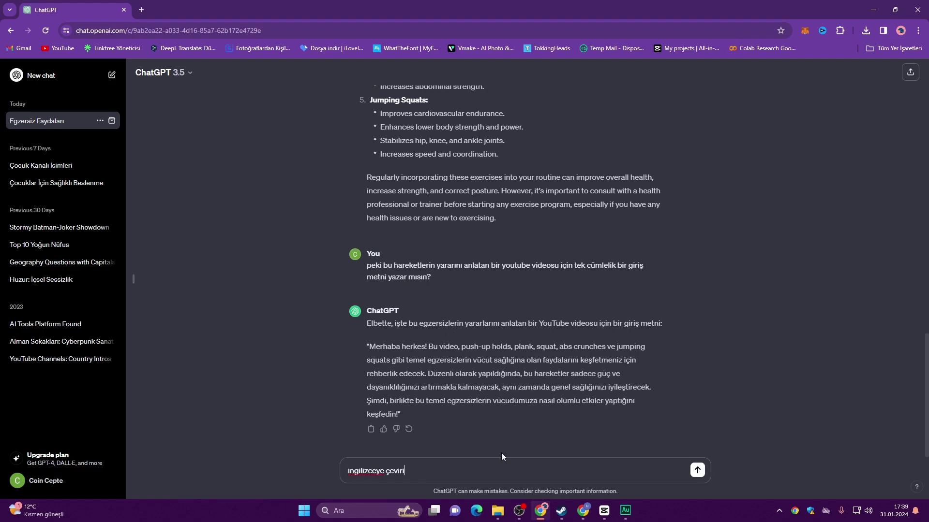
pyautogui.write('r misin?')
pyautogui.press('Return')
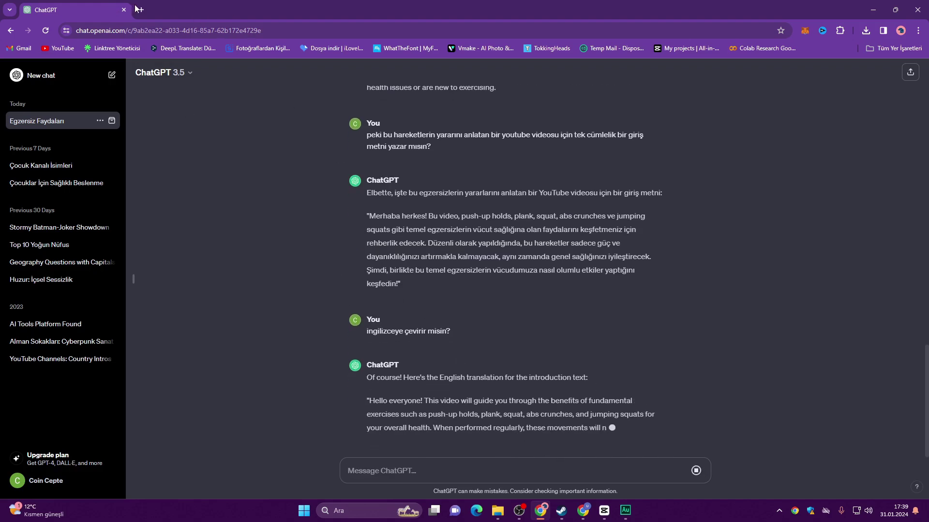
# - Generate ElevenLabs speech from the English introduction in place of the Jumping Squats text, and import the audio into the CapCut project
pyautogui.click(141, 10)
pyautogui.write('elev')
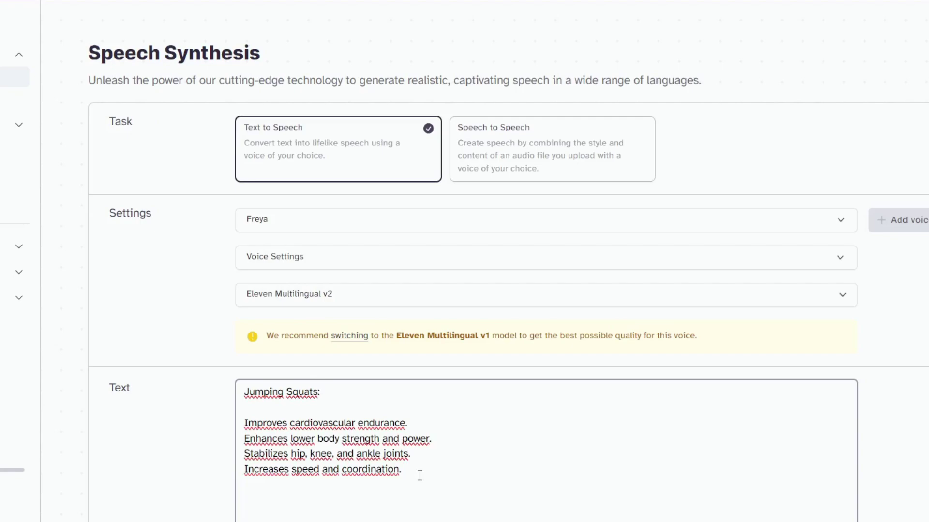
pyautogui.moveTo(420, 475); pyautogui.dragTo(225, 399)
pyautogui.write("Hello everyone! This video will guide you through the benefits of fundamental exercises such as push-up holds, plank, squat, abs crunches, and jumping squats for your overall health. When performed regularly, these movements will not only enhance your strength and endurance but also contribute to improving your general well-being. Now, let's explore together how these basic exercises positively impact our bodies")
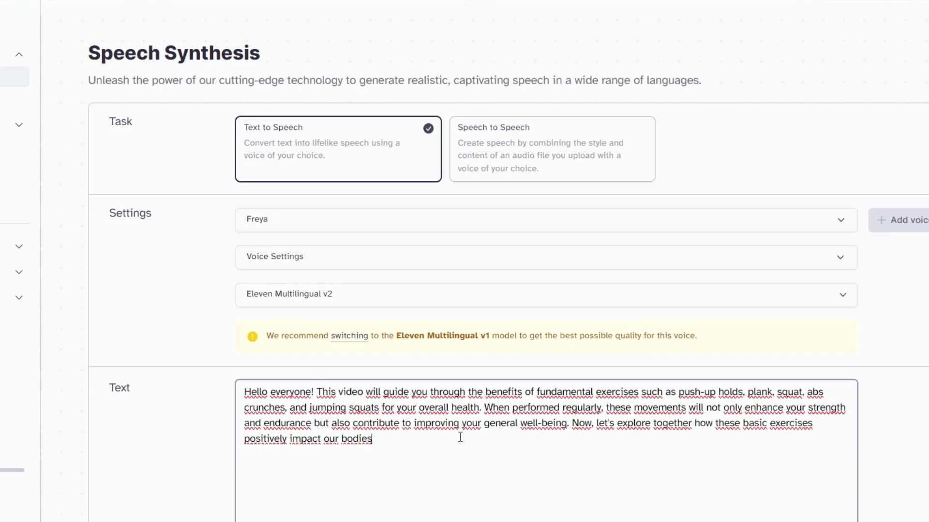
pyautogui.scroll(-2, 395, 317)
pyautogui.click(425, 518)
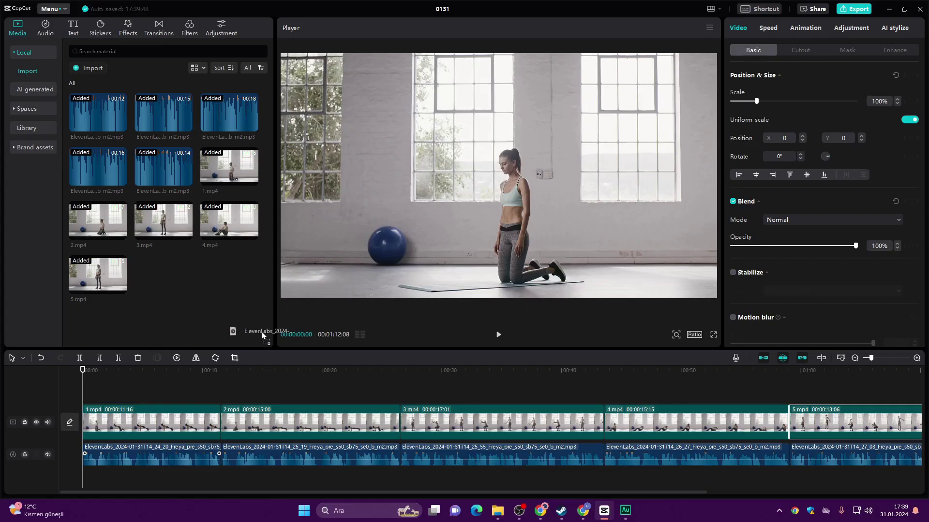
pyautogui.moveTo(263, 332); pyautogui.dragTo(191, 278)
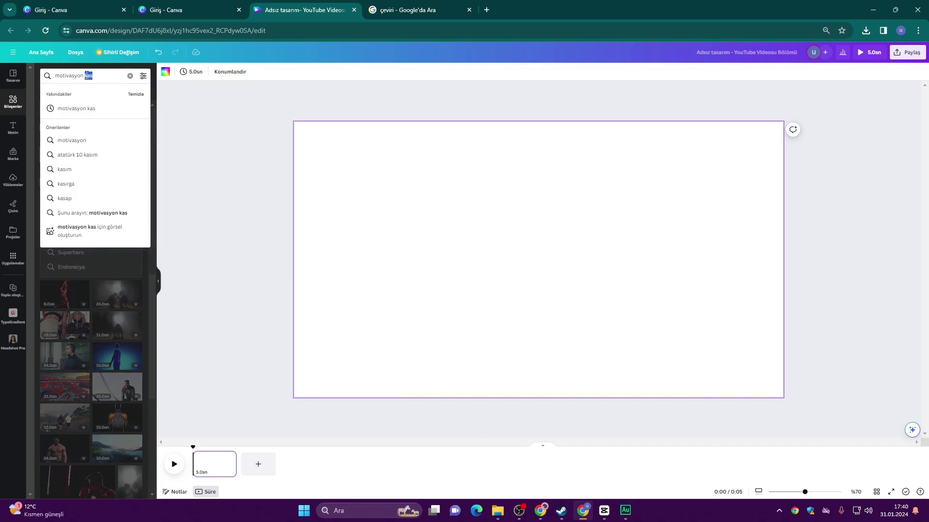
# - Search Canva's video elements for "motivasyon egzersiz", replacing the trial term "exersize"
pyautogui.write('exersize')
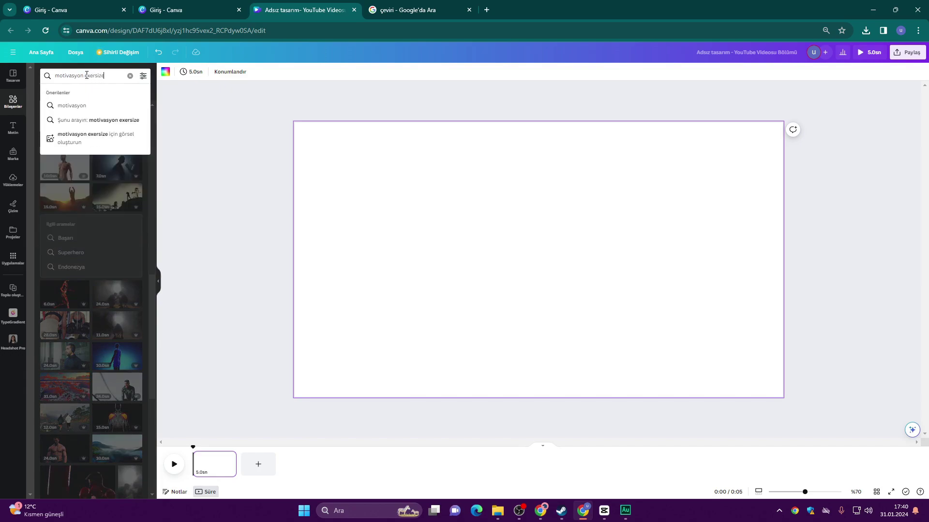
pyautogui.press('Return')
pyautogui.doubleClick(86, 76)
pyautogui.write('egzersiz')
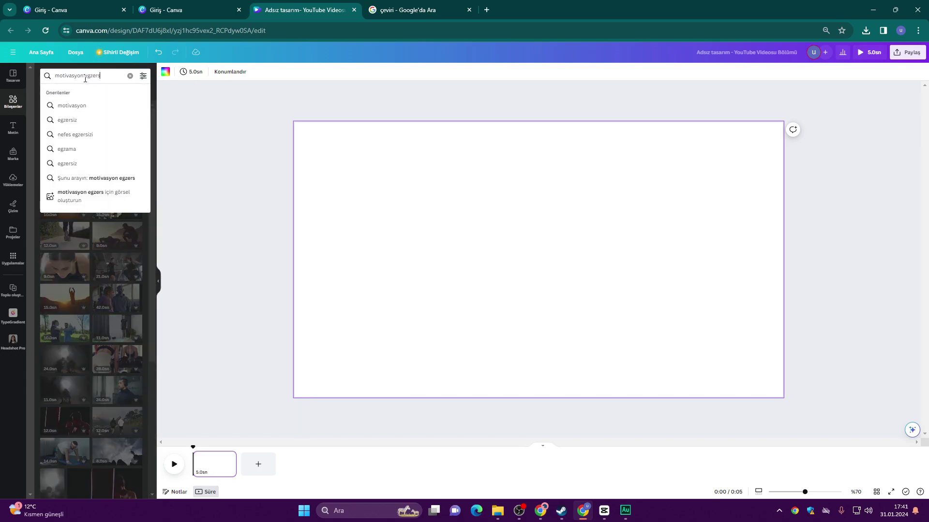
pyautogui.press('Return')
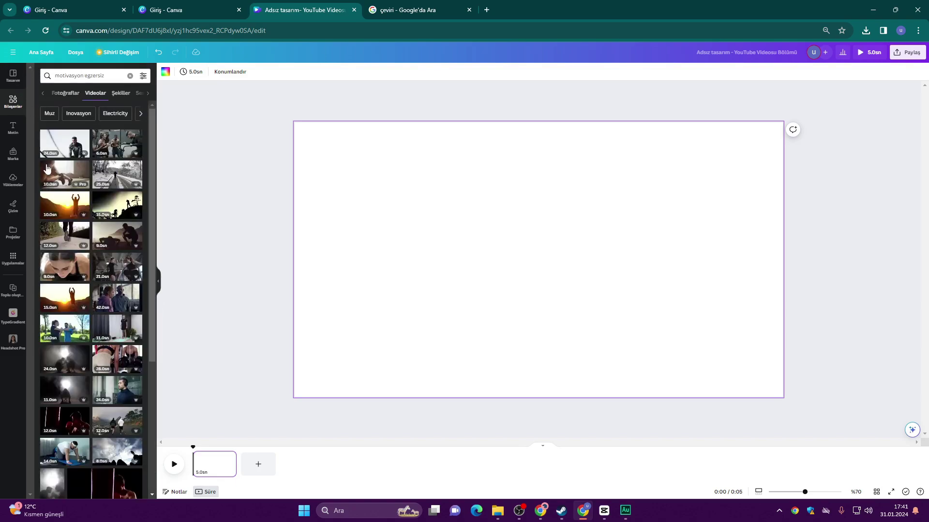
# - Add the 10-second floor exercise video to the blank page and set it as the full page background
pyautogui.click(65, 173)
pyautogui.rightClick(432, 211)
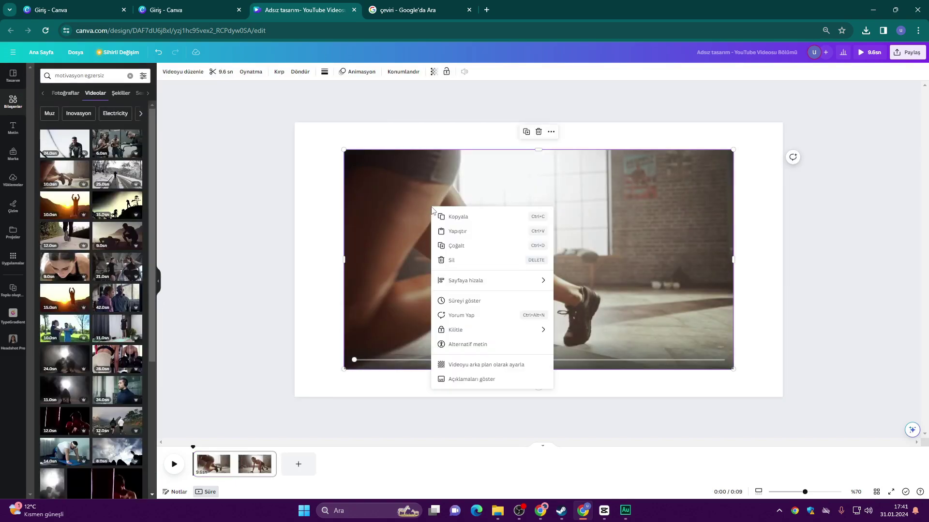
pyautogui.click(503, 365)
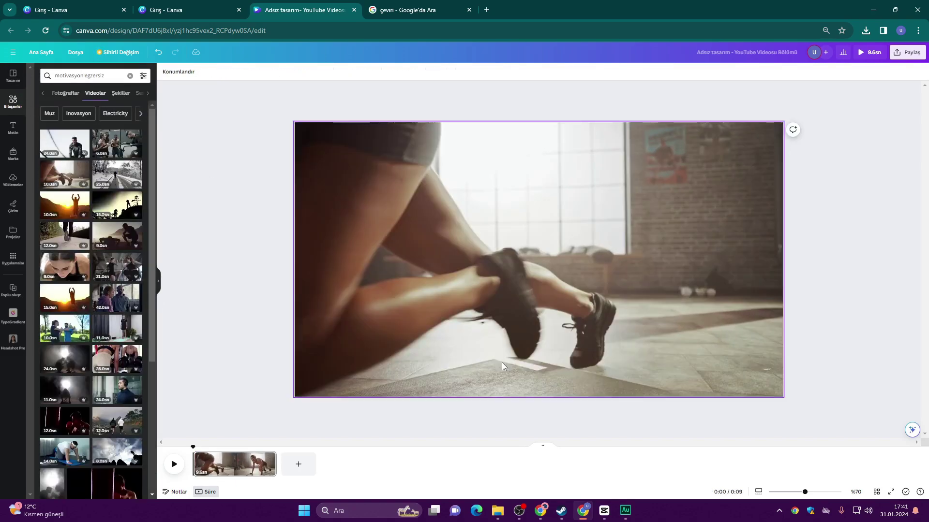
# - Add three more pages filled with the dark muscular silhouette, the 21-second gym workout and the 24-second sunlit boardwalk videos
pyautogui.click(298, 465)
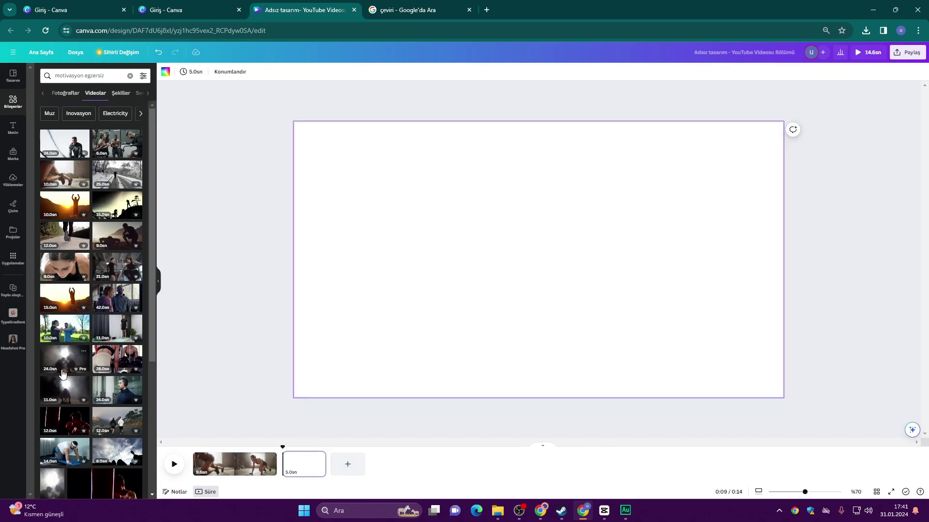
pyautogui.scroll(-4, 56, 339)
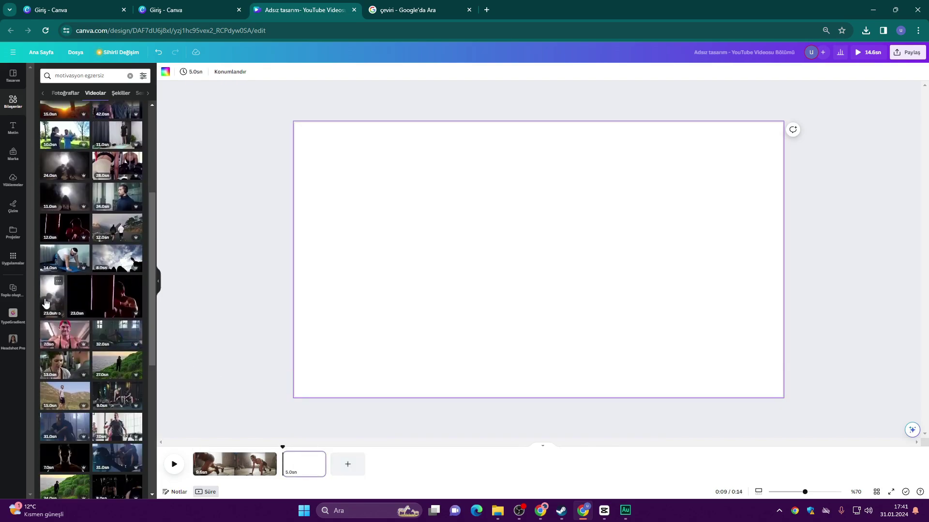
pyautogui.moveTo(45, 303); pyautogui.dragTo(279, 464)
pyautogui.scroll(3, 121, 223)
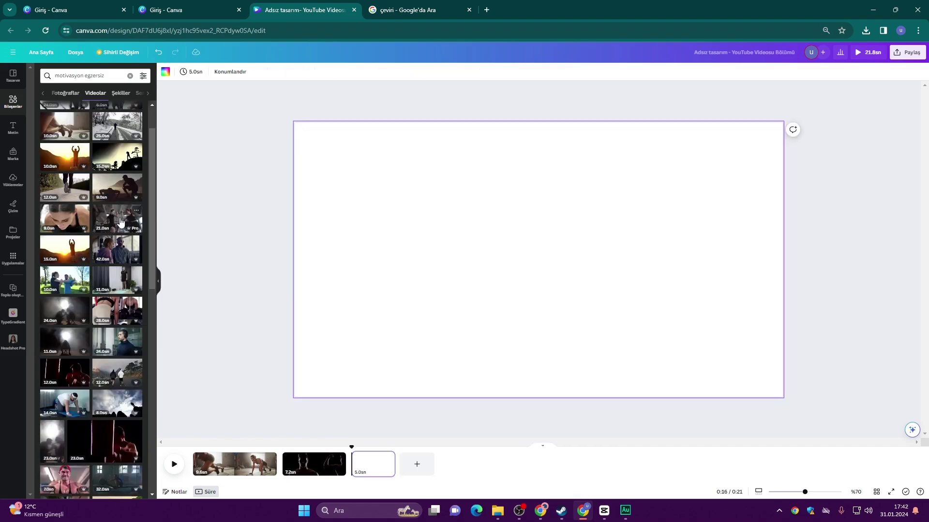
pyautogui.click(120, 223)
pyautogui.scroll(-10, 118, 242)
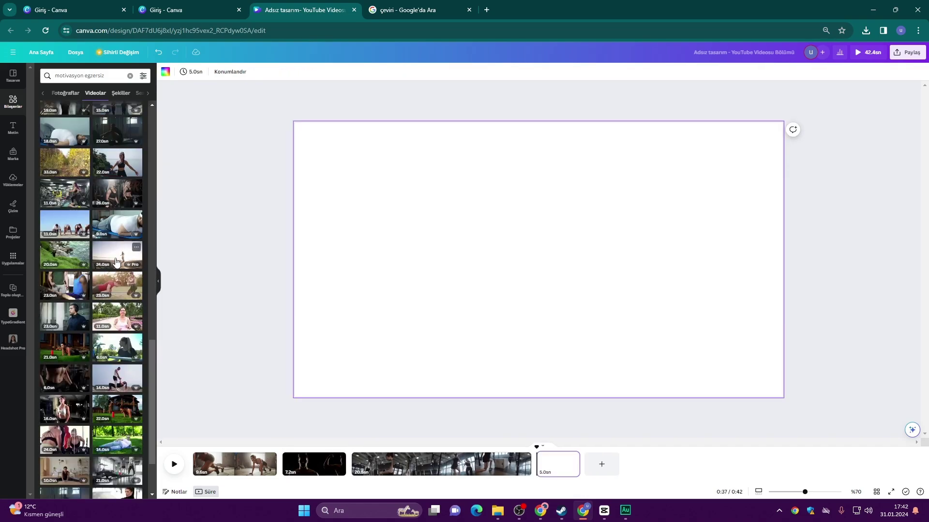
pyautogui.click(116, 261)
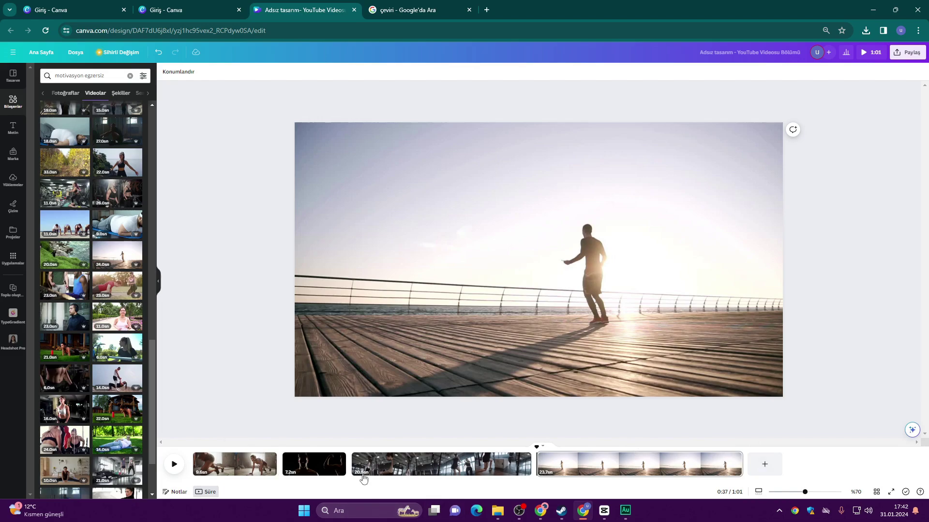
# - Download all four Canva pages as separate 1080p MP4 files and import them into the CapCut project
pyautogui.click(907, 52)
pyautogui.click(812, 236)
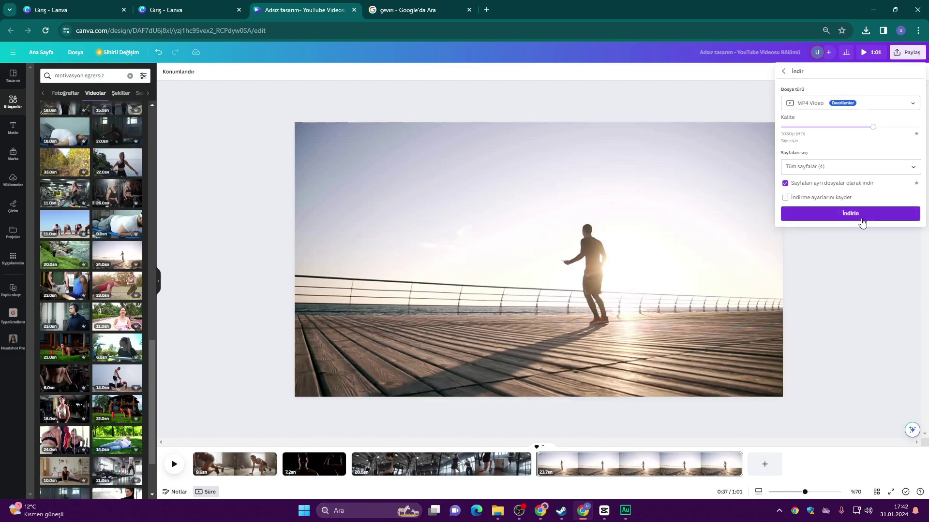
pyautogui.click(859, 221)
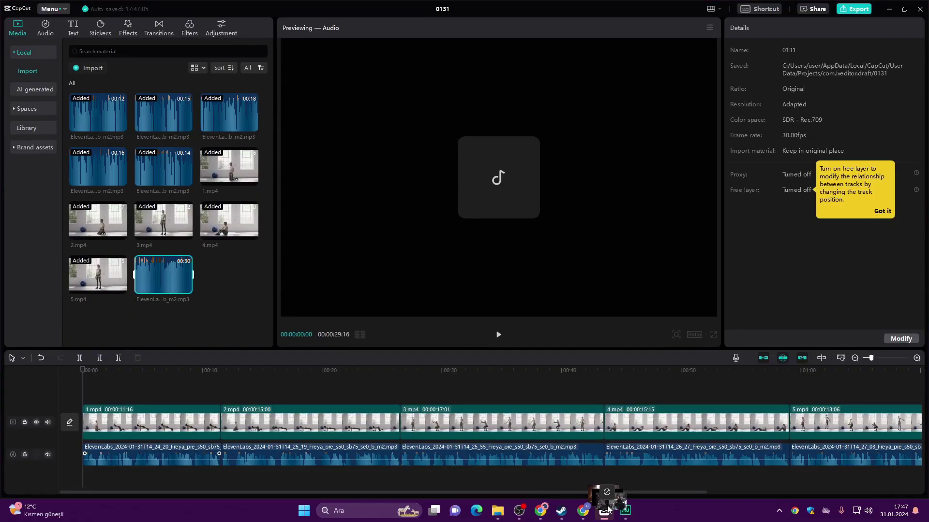
pyautogui.moveTo(607, 496); pyautogui.dragTo(236, 333)
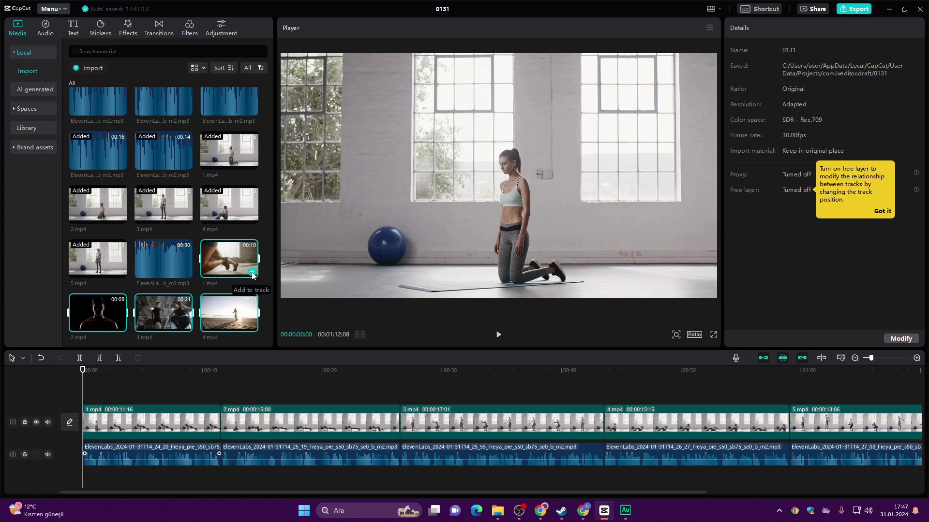
# - Append the four newly imported intro videos and the 30-second narration to the end of the timeline
pyautogui.moveTo(198, 364); pyautogui.dragTo(882, 390)
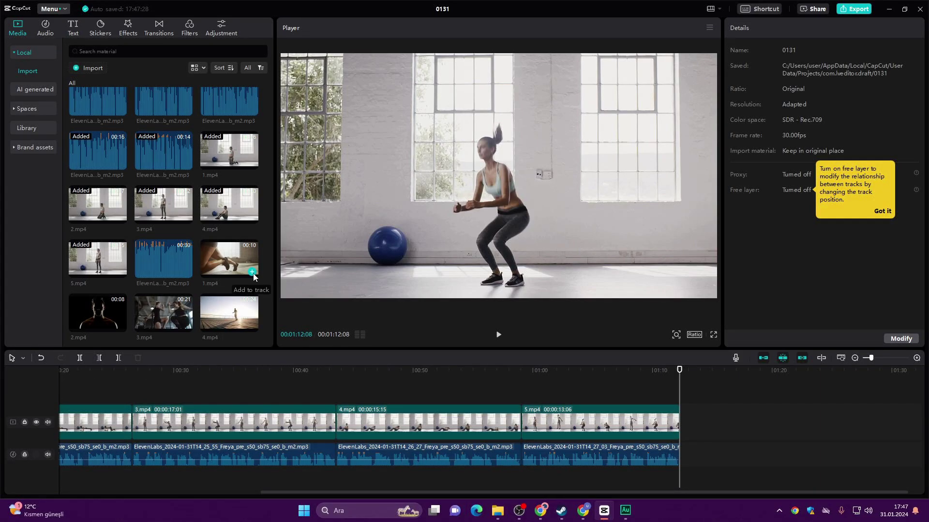
pyautogui.click(252, 271)
pyautogui.click(121, 326)
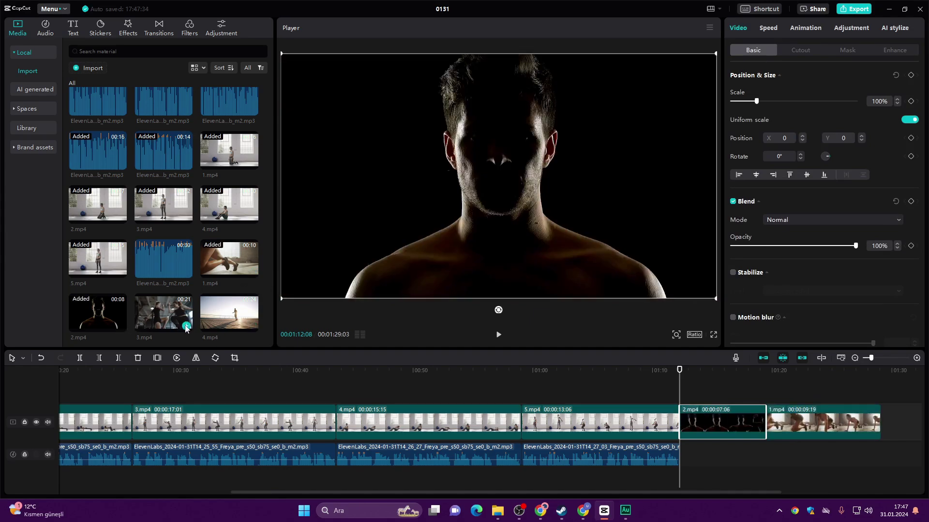
pyautogui.click(186, 326)
pyautogui.click(252, 326)
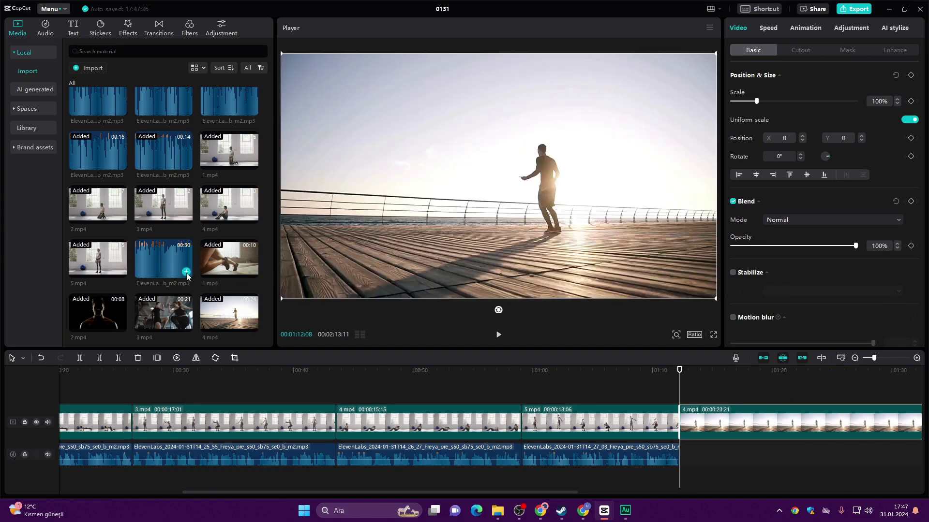
pyautogui.click(186, 272)
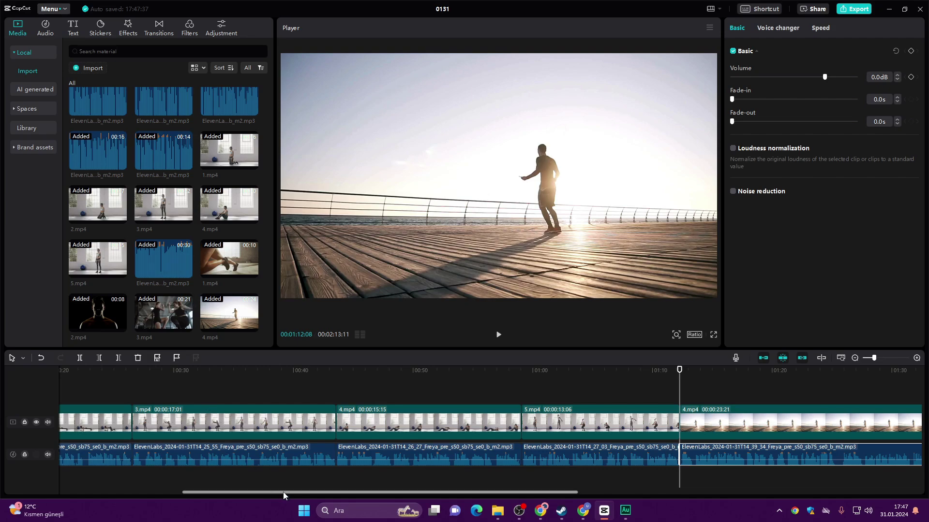
# - Trim the appended boardwalk clip to 5:19, the gym clip to 7:29 and the silhouette clip to 6:08, fitting the narration
pyautogui.moveTo(281, 492); pyautogui.dragTo(501, 492)
pyautogui.moveTo(228, 372); pyautogui.dragTo(265, 372)
pyautogui.moveTo(483, 422); pyautogui.dragTo(267, 422)
pyautogui.click(303, 372)
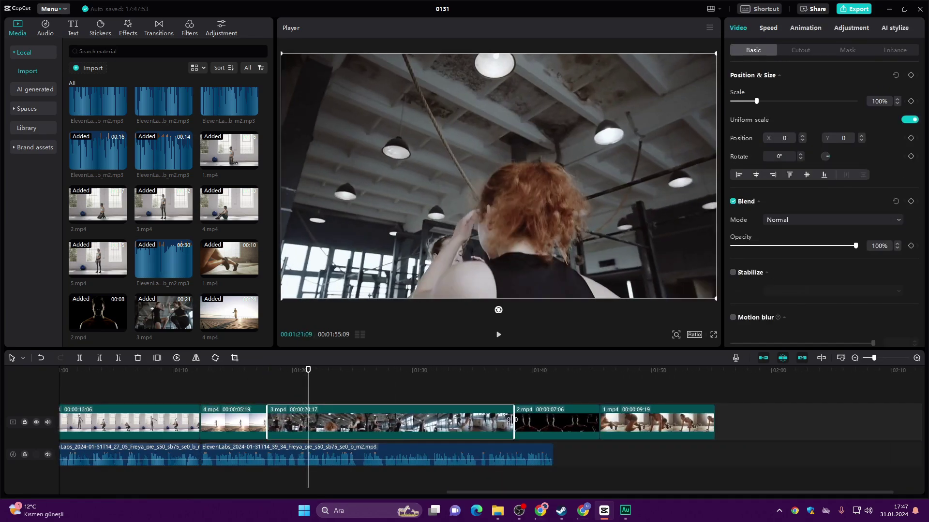
pyautogui.moveTo(513, 422); pyautogui.dragTo(363, 421)
pyautogui.moveTo(432, 421); pyautogui.dragTo(412, 422)
pyautogui.click(649, 426)
pyautogui.moveTo(541, 422); pyautogui.dragTo(547, 421)
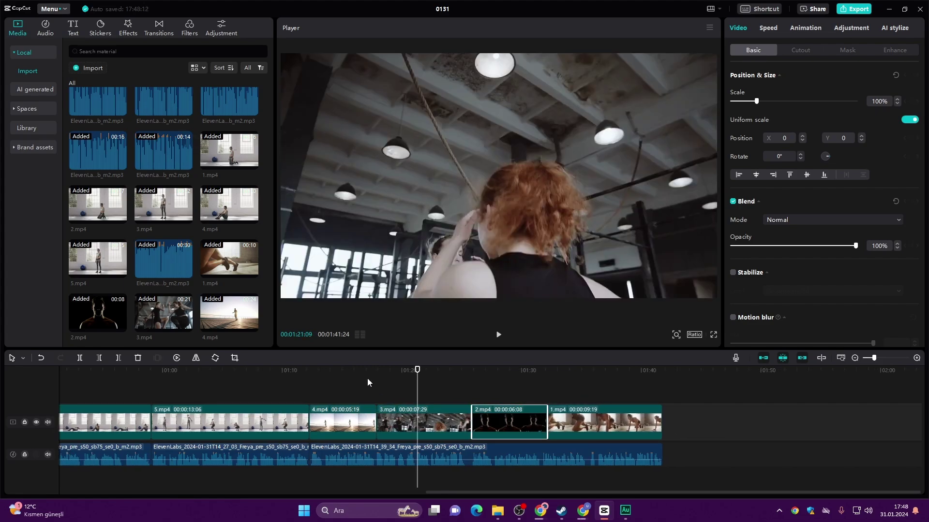
# - Move the four trimmed intro clips and their narration to the start of the timeline, ahead of the exercise clips
pyautogui.click(310, 374)
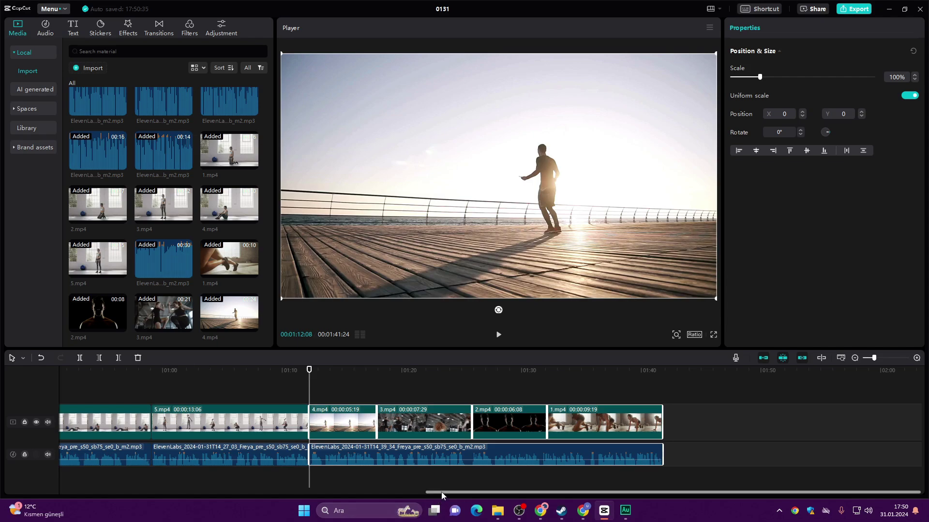
pyautogui.moveTo(440, 493); pyautogui.dragTo(2, 486)
pyautogui.click(84, 370)
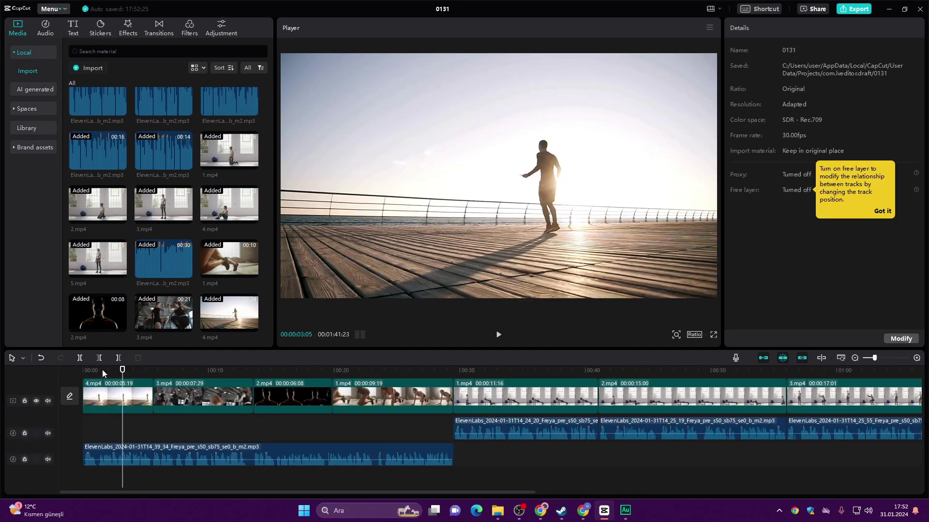
pyautogui.moveTo(83, 371); pyautogui.dragTo(619, 384)
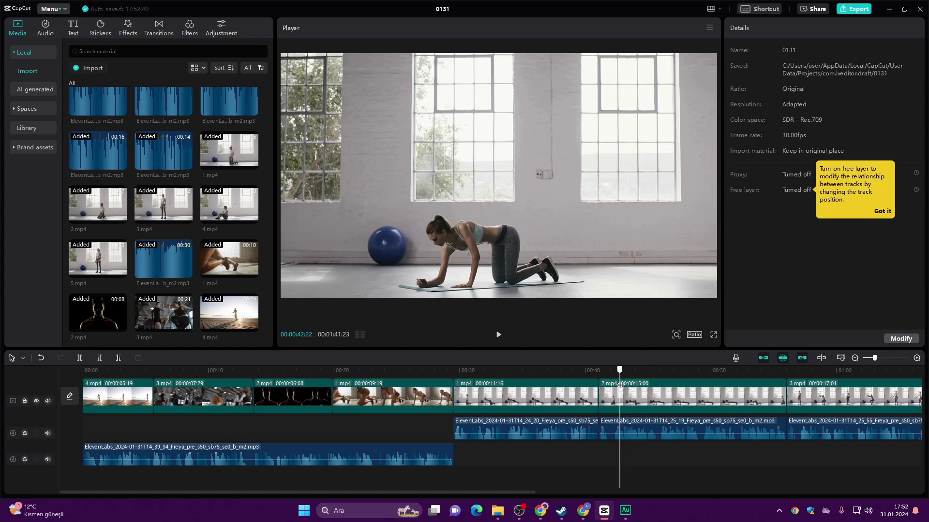
pyautogui.moveTo(619, 385); pyautogui.dragTo(70, 382)
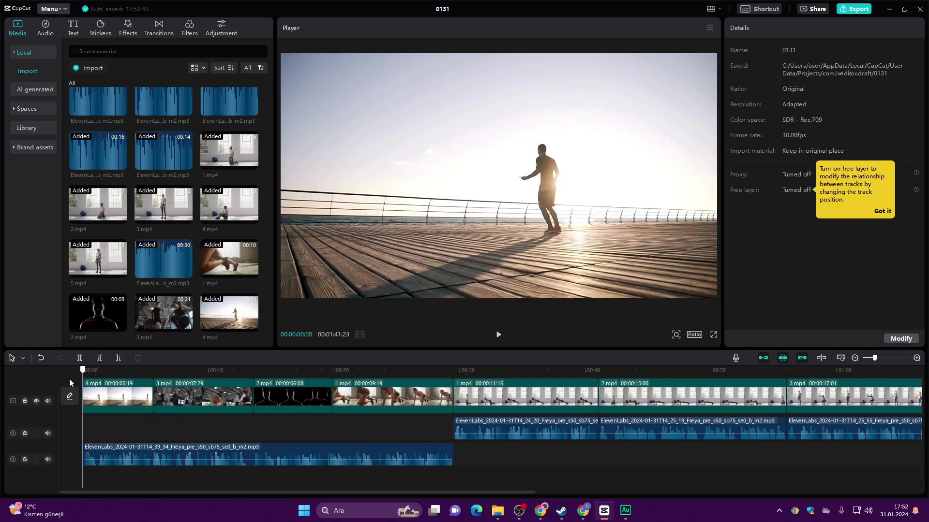
# - Generate English auto captions for the whole video and apply the yellow-box caption template to all of them
pyautogui.click(73, 27)
pyautogui.click(33, 54)
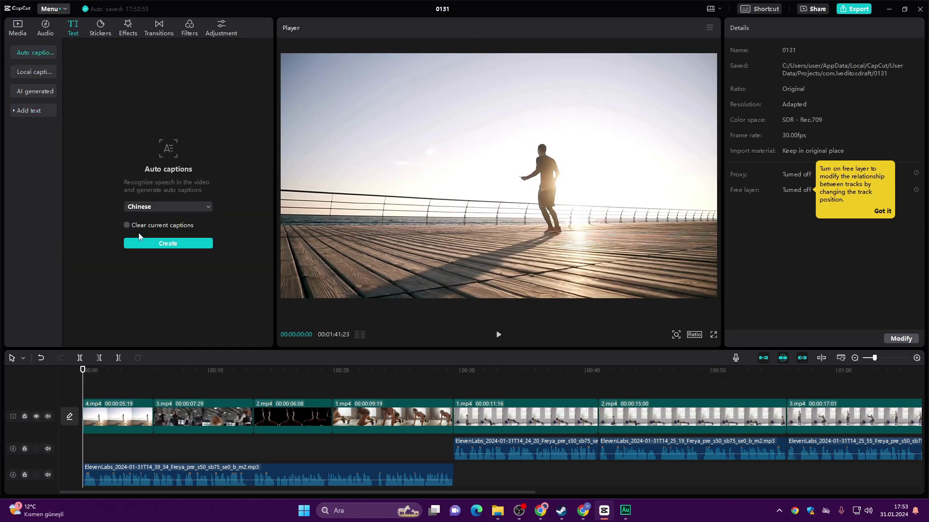
pyautogui.click(162, 207)
pyautogui.click(165, 252)
pyautogui.click(169, 245)
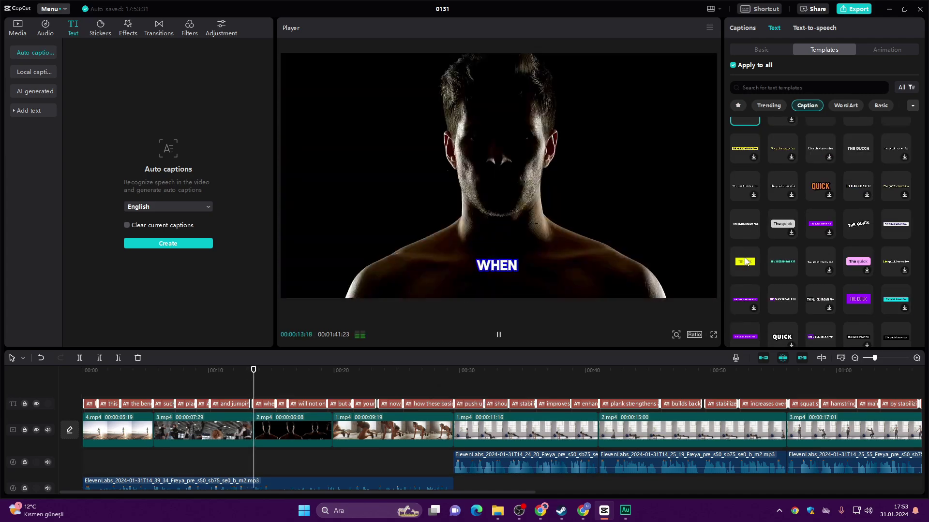
pyautogui.click(744, 261)
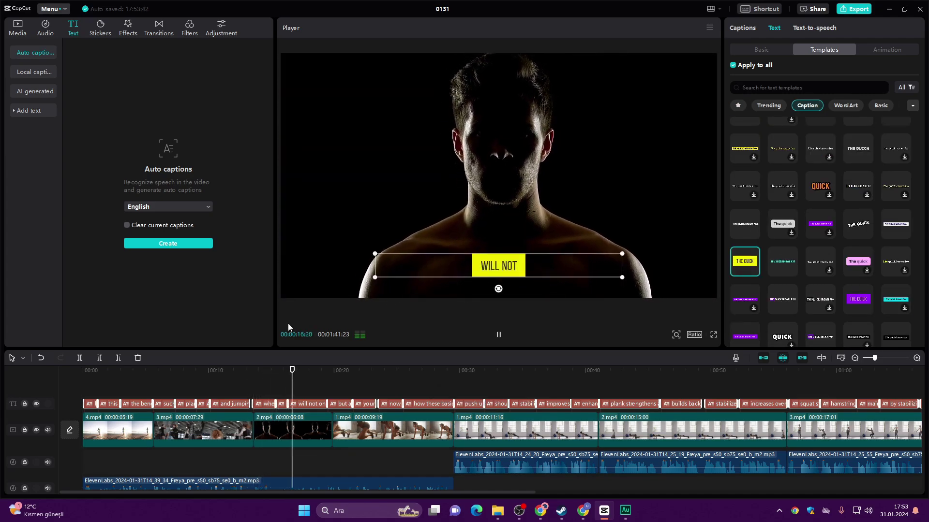
# - Add transitions at the intro clip joins, including Vertical Blur II after the boardwalk clip and Stretch after the silhouette clip
pyautogui.click(159, 371)
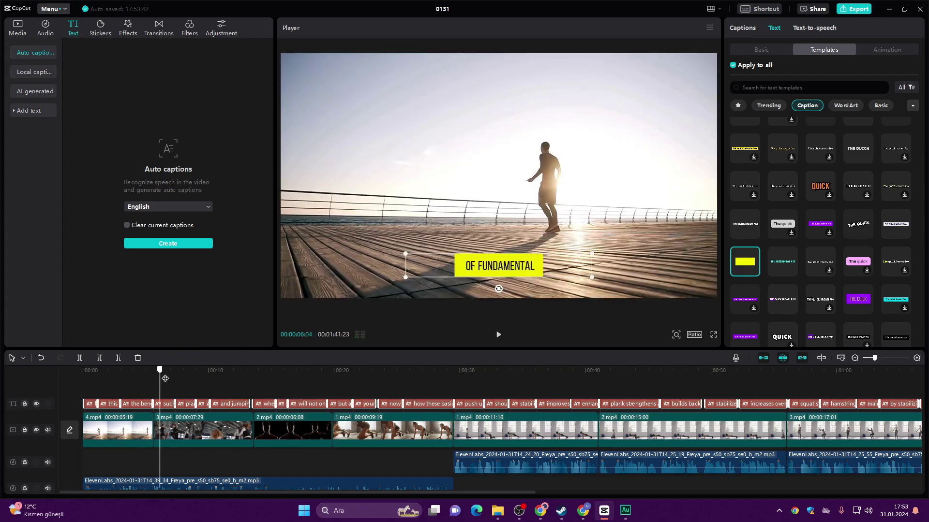
pyautogui.moveTo(164, 378)
pyautogui.mouseDown()
pyautogui.moveTo(451, 381)
pyautogui.moveTo(71, 378)
pyautogui.moveTo(148, 381)
pyautogui.mouseUp()
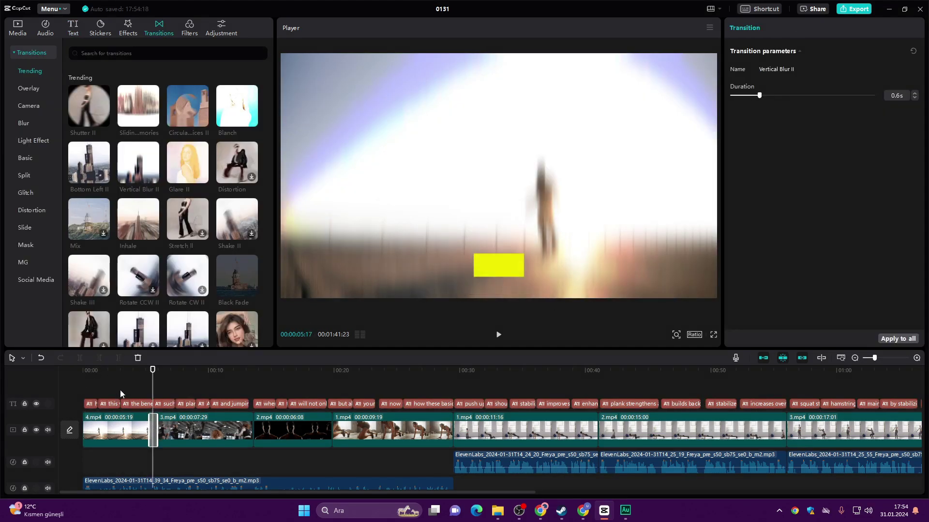
pyautogui.click(105, 348)
pyautogui.click(105, 348)
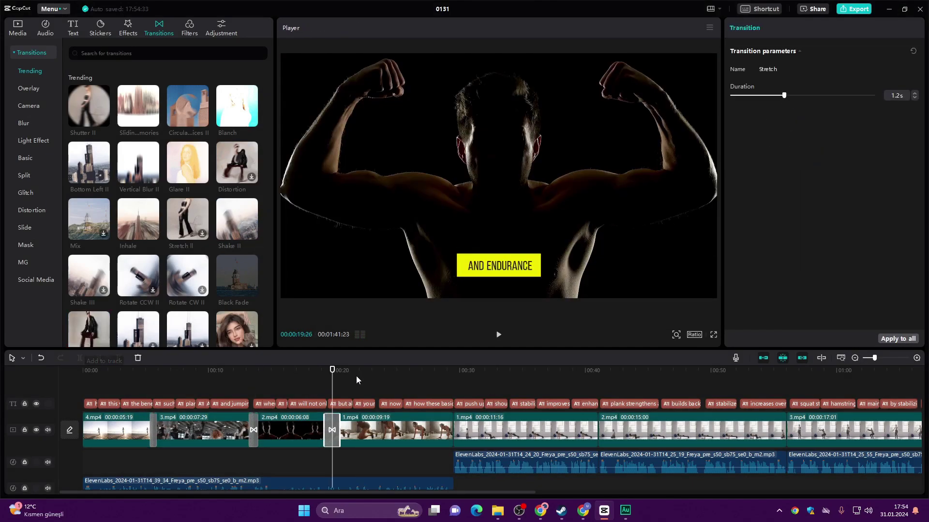
pyautogui.scroll(-3, 164, 218)
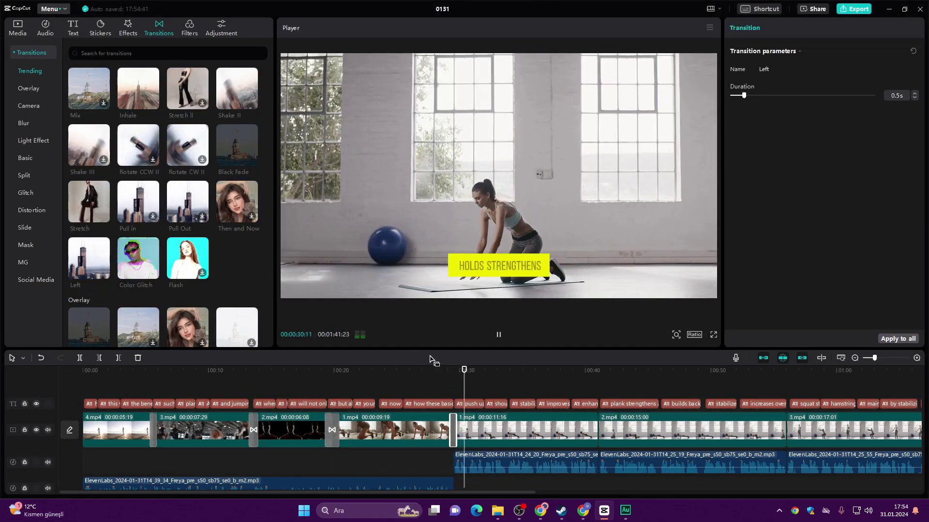
# - Play the intro back from the start to check the captions and transitions
pyautogui.click(442, 370)
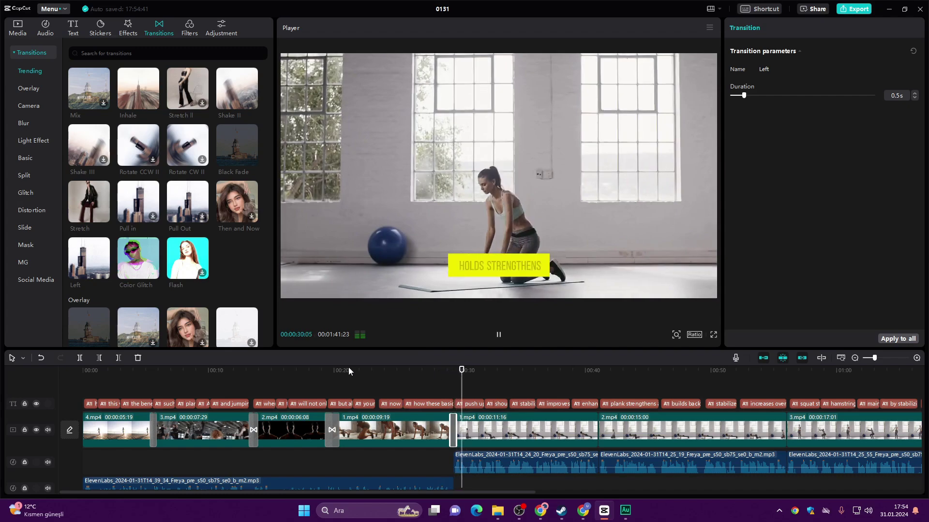
pyautogui.press('space')
pyautogui.press('Home')
pyautogui.press('space')
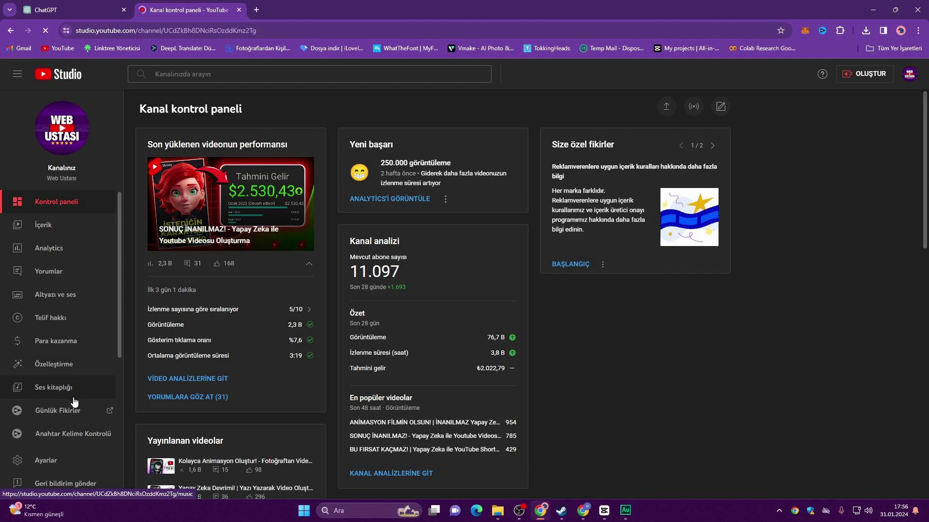
# - Search the music in YouTube Studio's audio library for "sports"
pyautogui.click(70, 393)
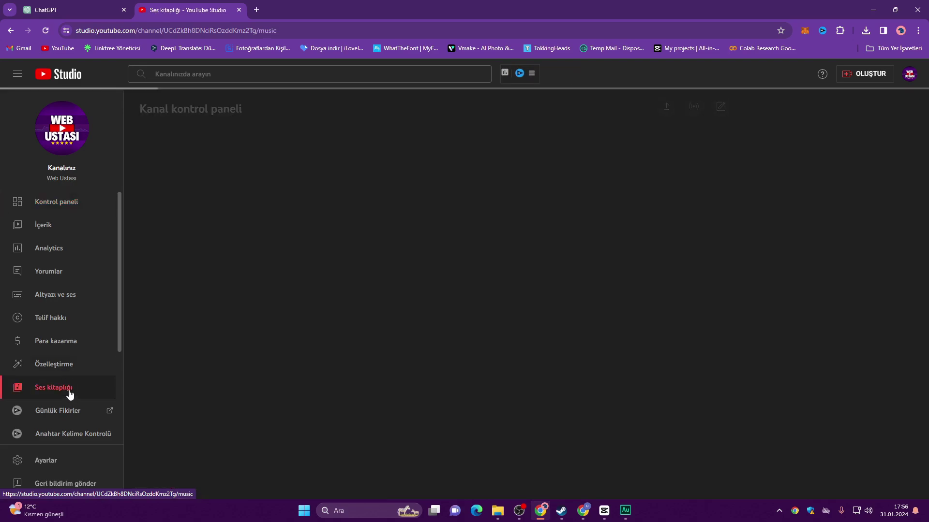
pyautogui.click(232, 189)
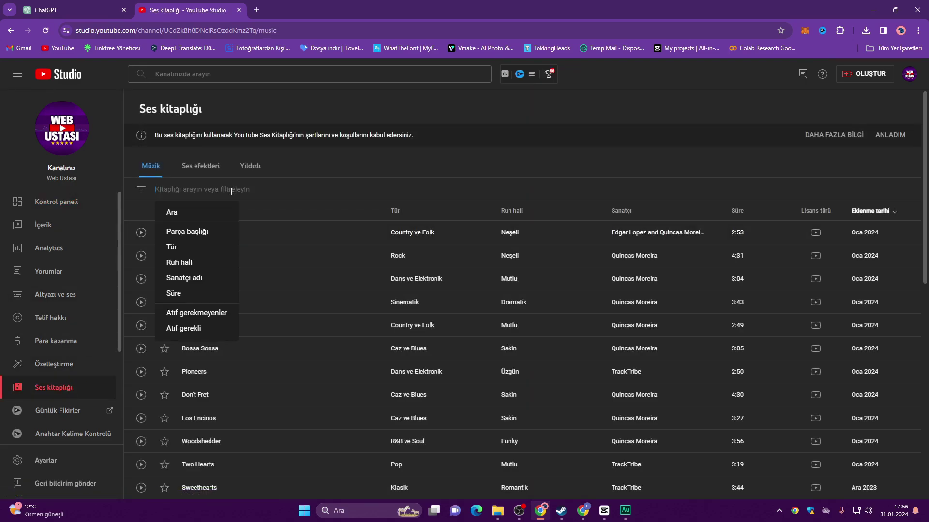
pyautogui.write('sports')
pyautogui.press('Return')
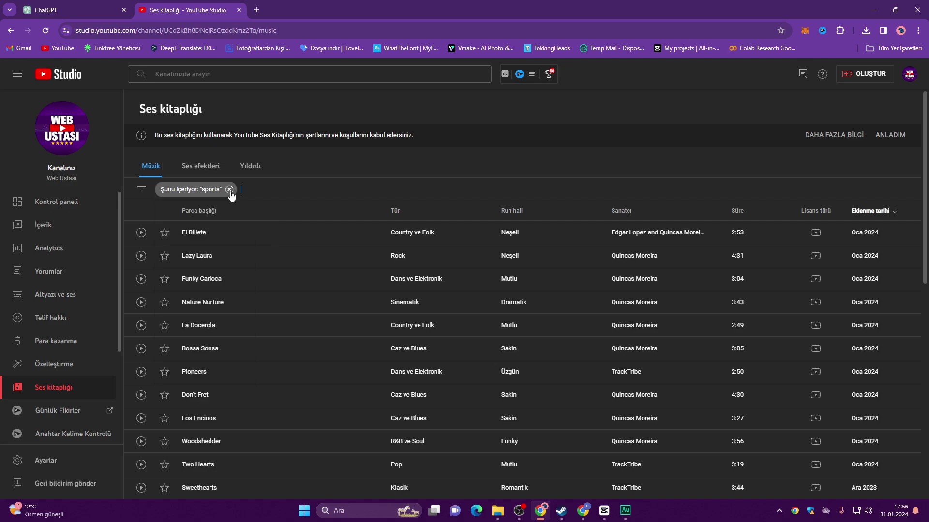
# - Preview Big 10, Here it Comes and Immortal, and download the track Immortal by NEFFEX
pyautogui.click(139, 233)
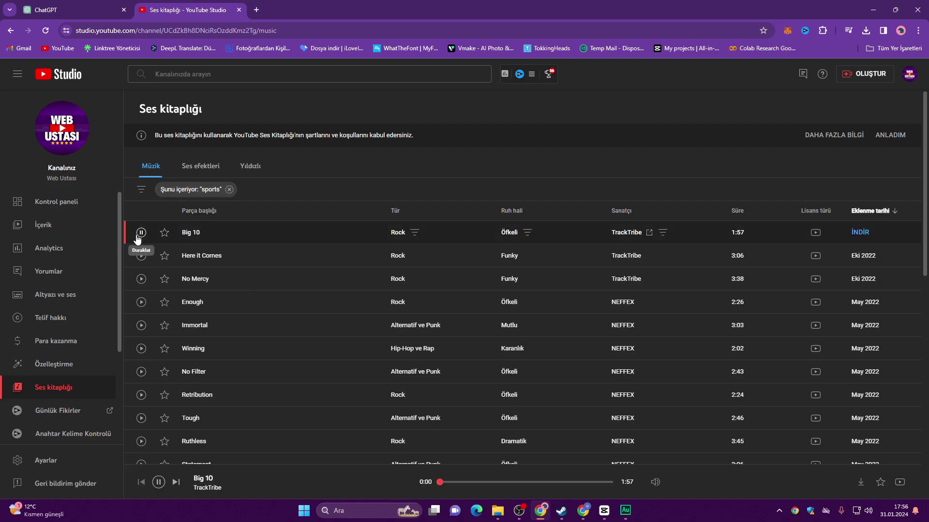
pyautogui.click(141, 255)
pyautogui.click(141, 325)
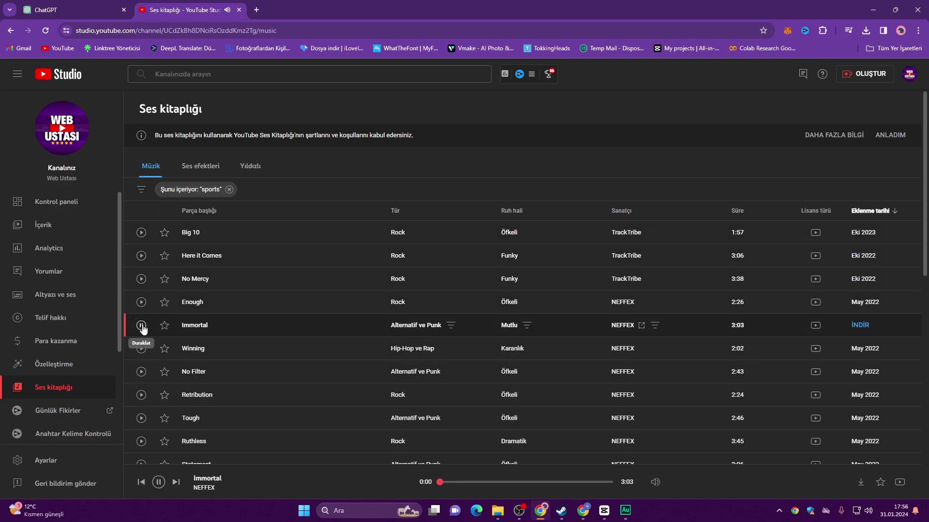
pyautogui.click(141, 325)
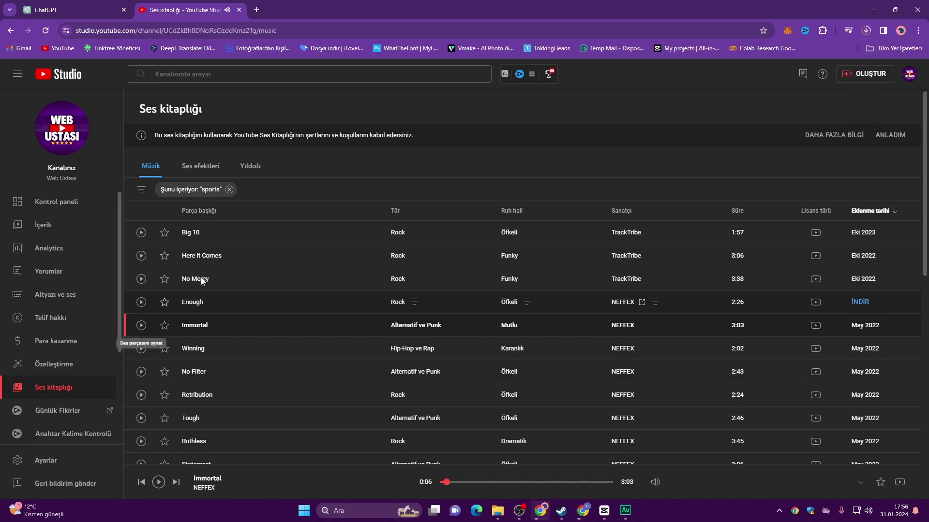
pyautogui.click(860, 325)
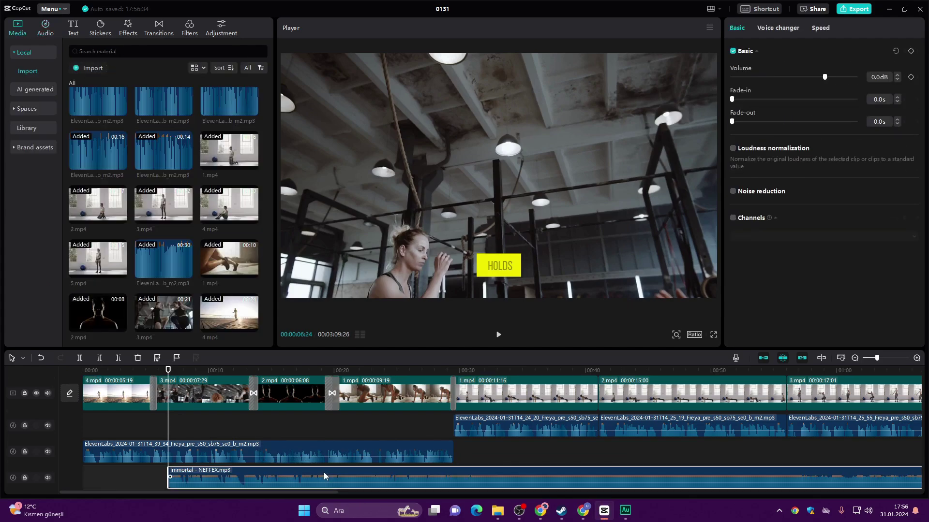
# - Place the Immortal music track at the start of the CapCut timeline and lower its volume to -30.3 dB
pyautogui.press('Home')
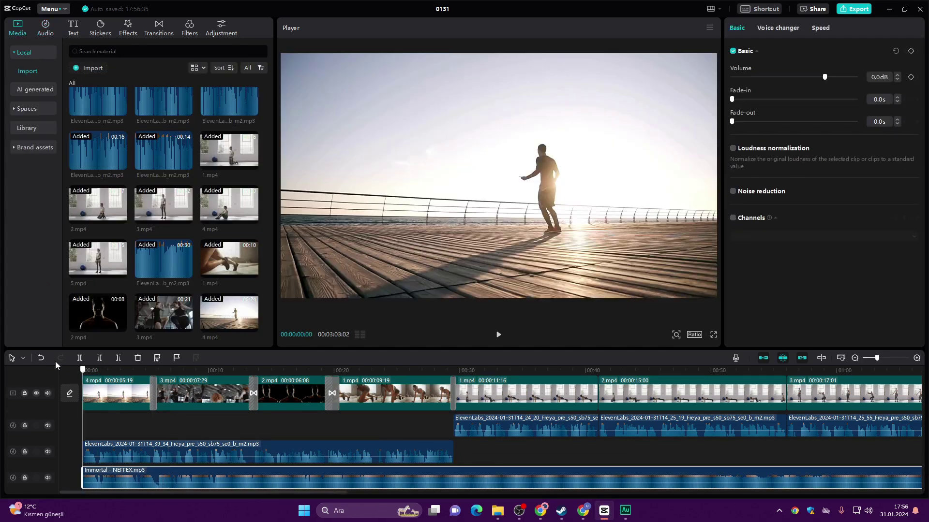
pyautogui.moveTo(824, 78); pyautogui.dragTo(777, 77)
pyautogui.press('space')
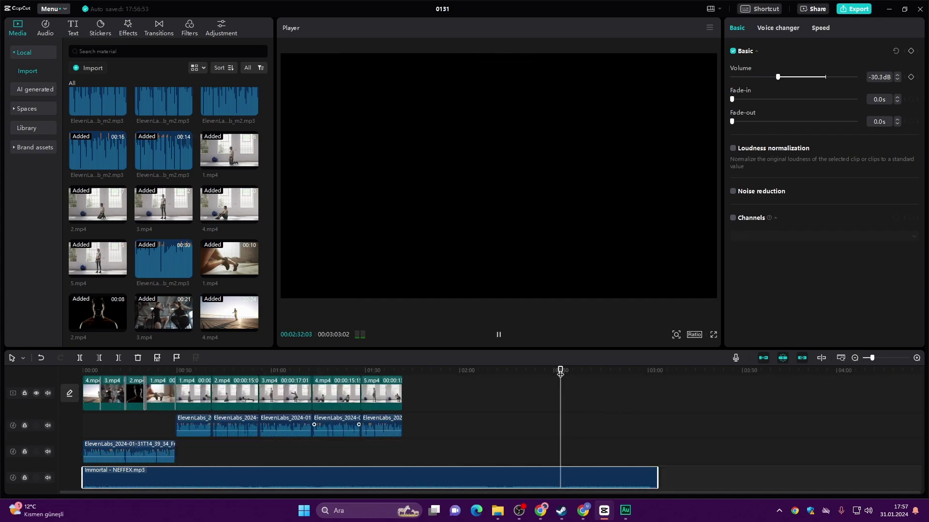
# - Trim the intro copy of the Immortal track to the end of the intro narration and give it a 2.2-second fade-in
pyautogui.scroll(2, 560, 372)
pyautogui.moveTo(560, 372); pyautogui.dragTo(380, 370)
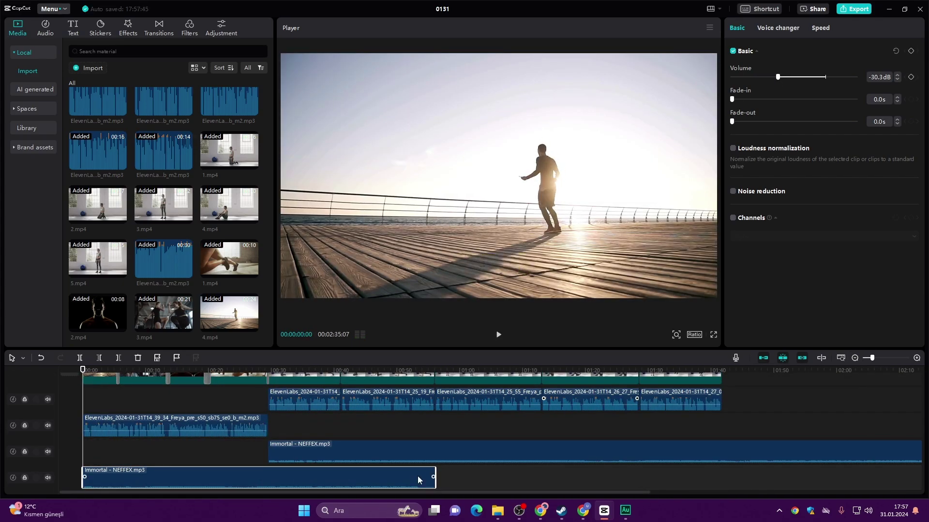
pyautogui.moveTo(438, 487); pyautogui.dragTo(268, 484)
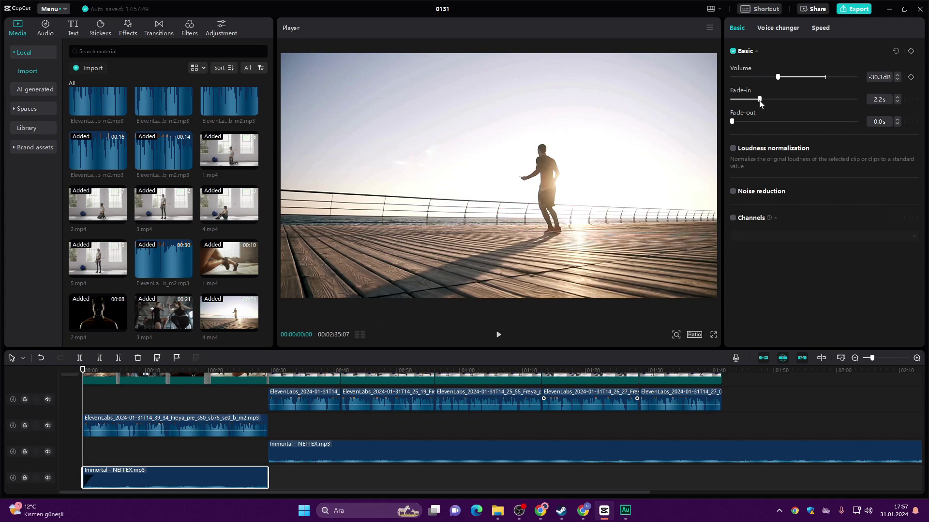
pyautogui.moveTo(259, 371); pyautogui.dragTo(82, 371)
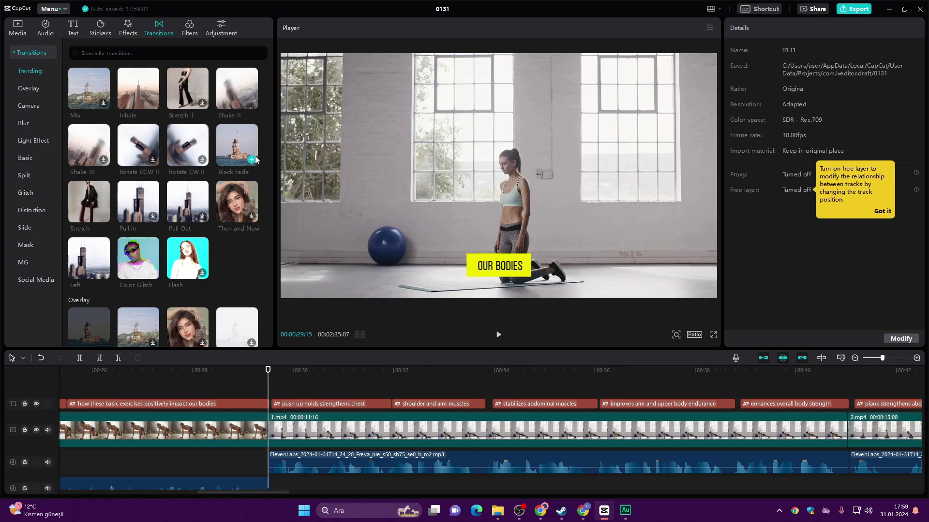
# - Add a Black Fade transition between the intro's floor exercise clip and the first exercise clip and play it back
pyautogui.click(252, 160)
pyautogui.click(230, 371)
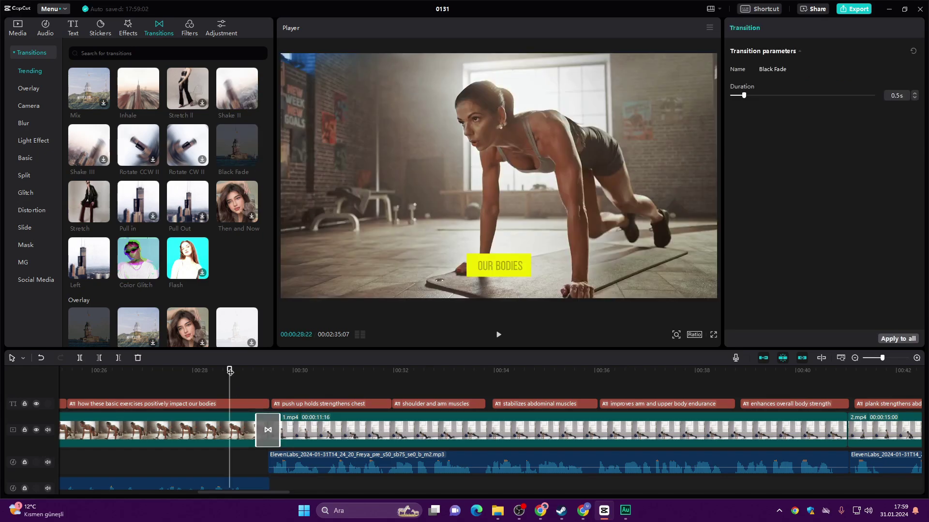
pyautogui.press('space')
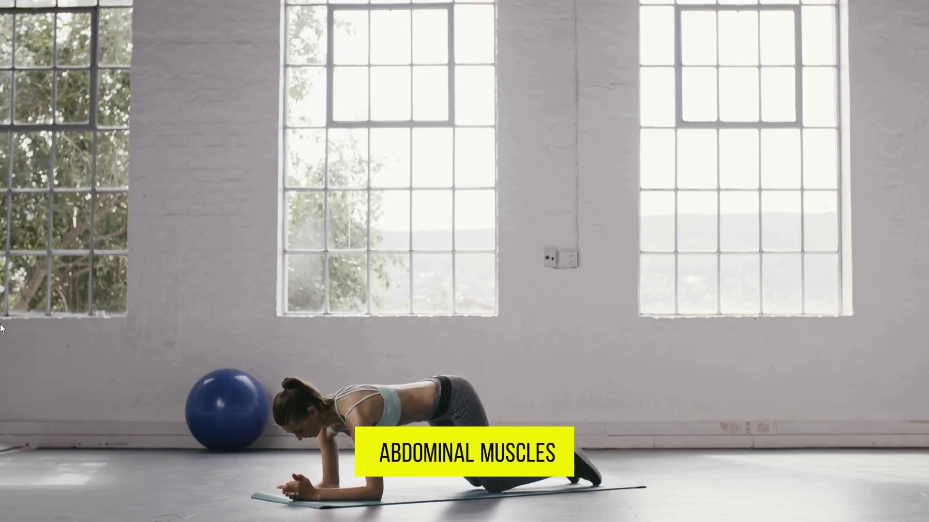
# - Leave the full-screen preview and switch to the YouTube channel's videos page in the browser
pyautogui.press('Escape')
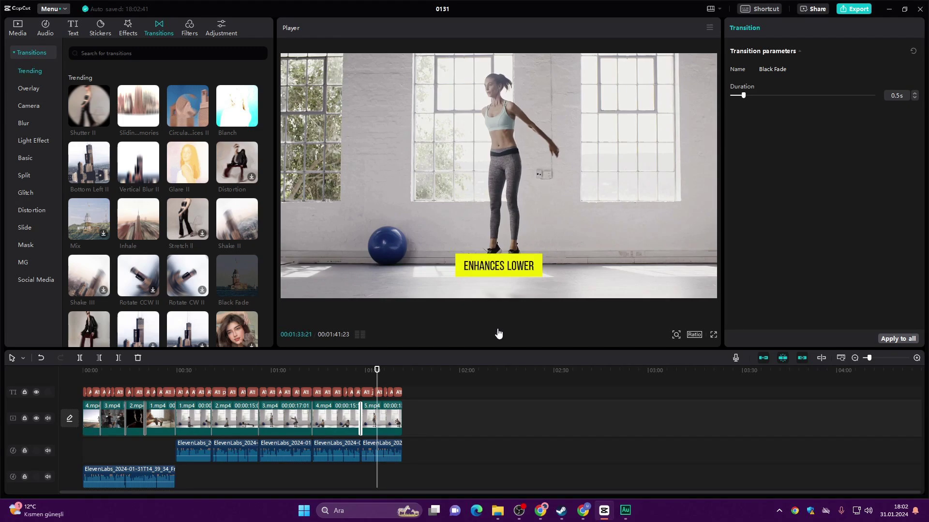
pyautogui.hotkey('alt', 'Tab')
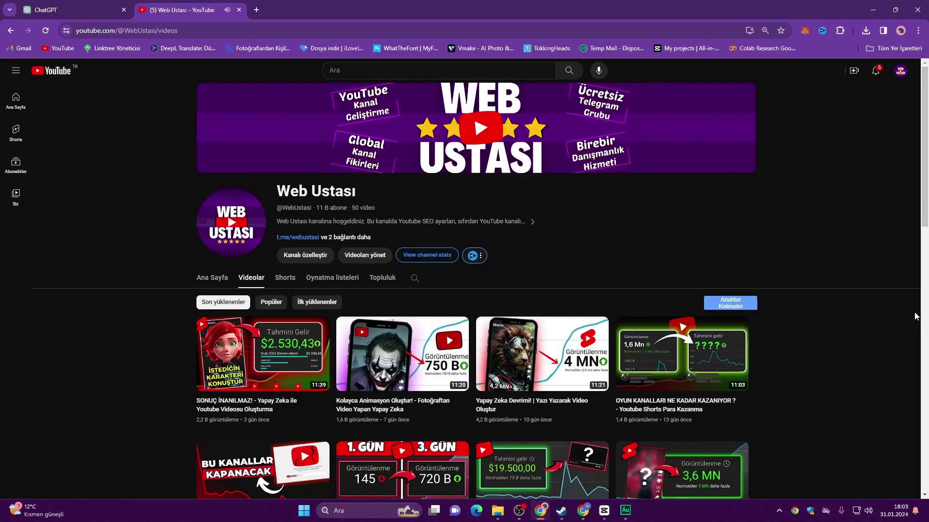